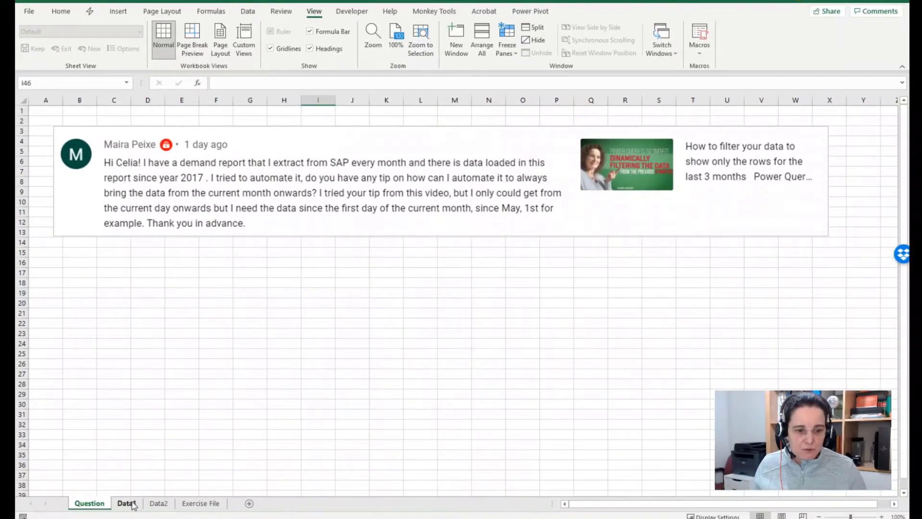
- On Data1, confirm the Date list runs down to row 300, ending 2021-05-04, then return to A1
{"action": "left_click", "coordinate": [126, 503]}
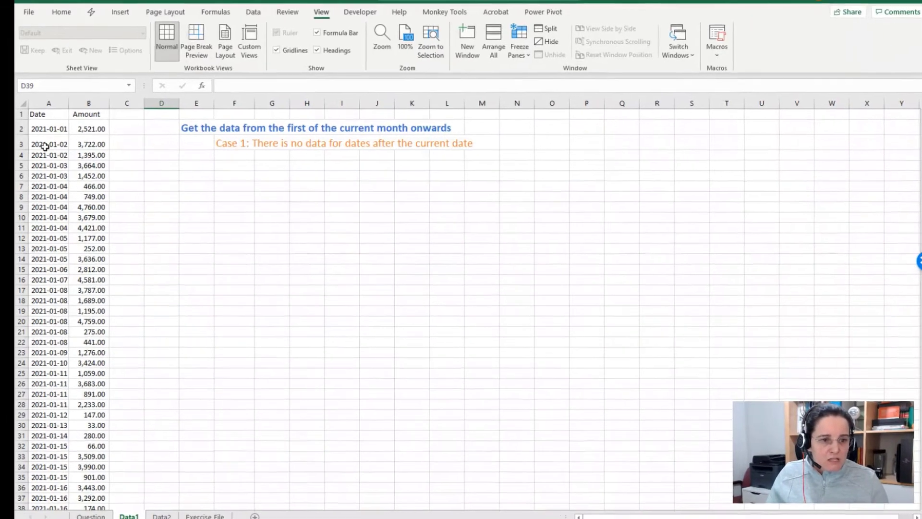
{"action": "left_click", "coordinate": [44, 141]}
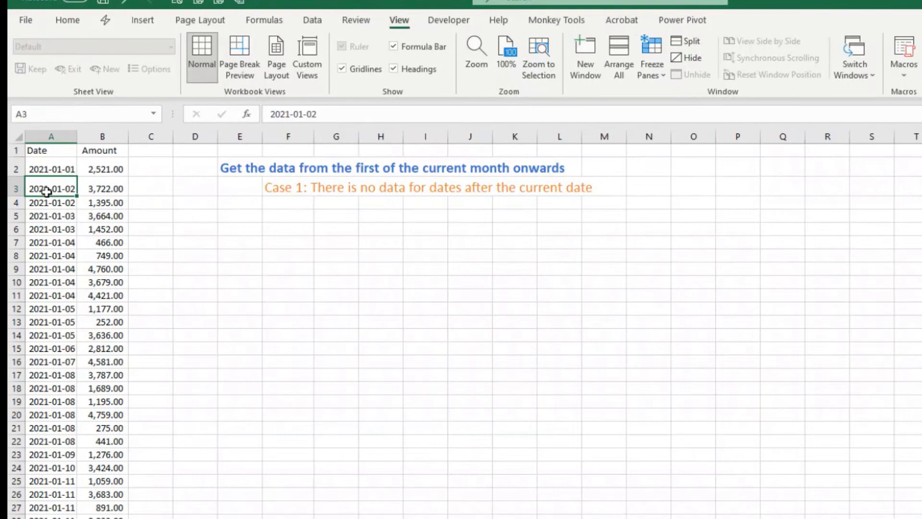
{"action": "key", "text": "ctrl+Down"}
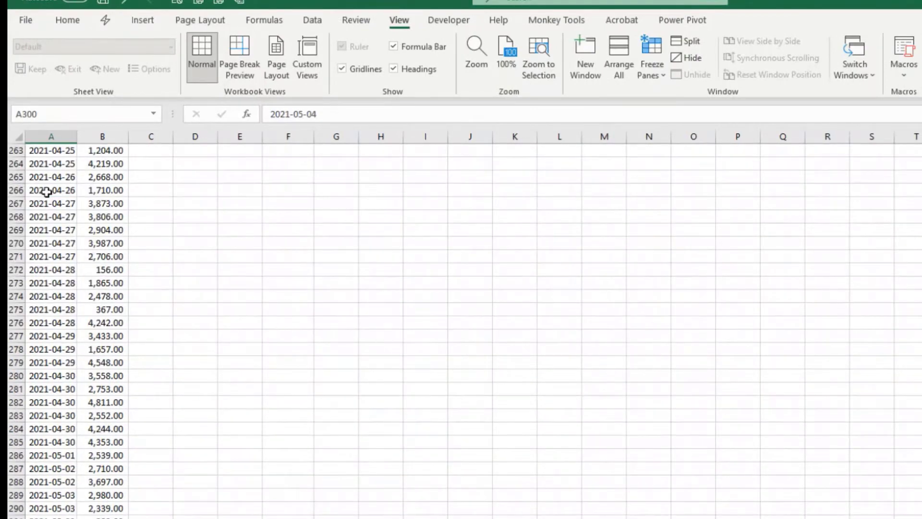
{"action": "scroll", "coordinate": [51, 266], "scroll_direction": "down", "scroll_amount": 2}
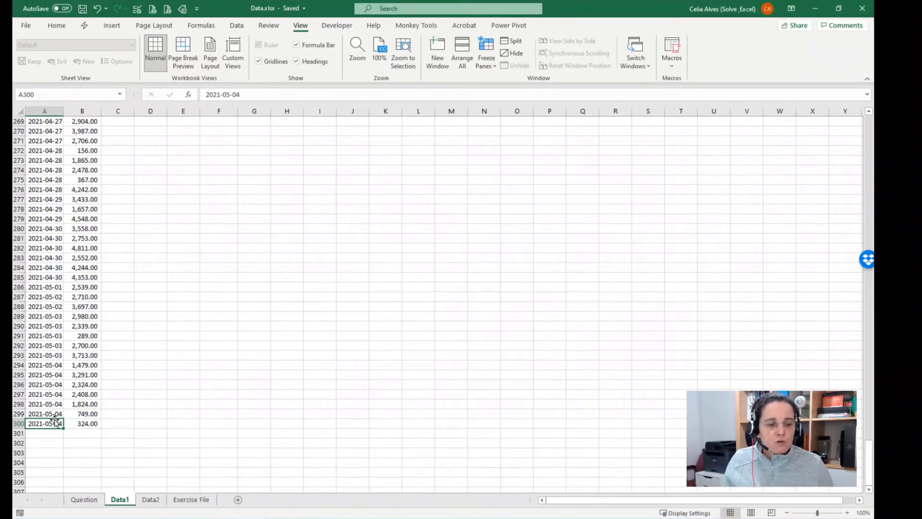
{"action": "left_click", "coordinate": [56, 413]}
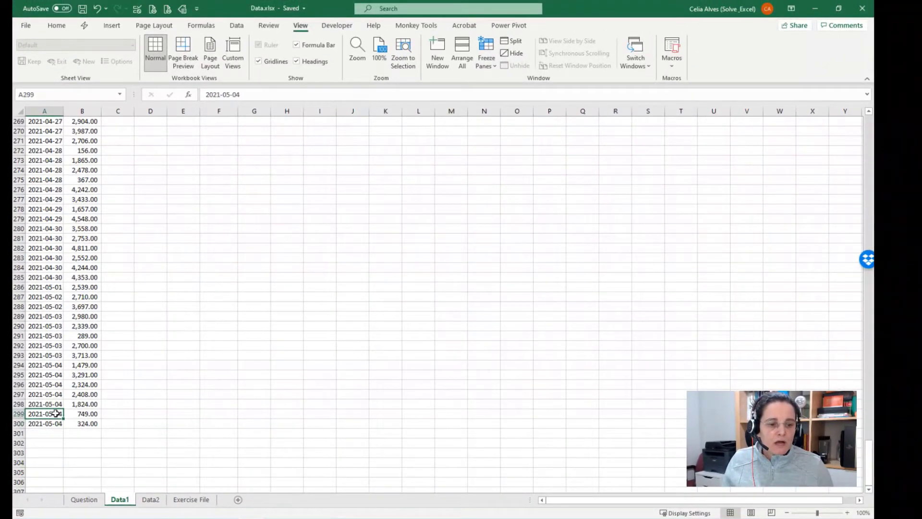
{"action": "key", "text": "ctrl+Home"}
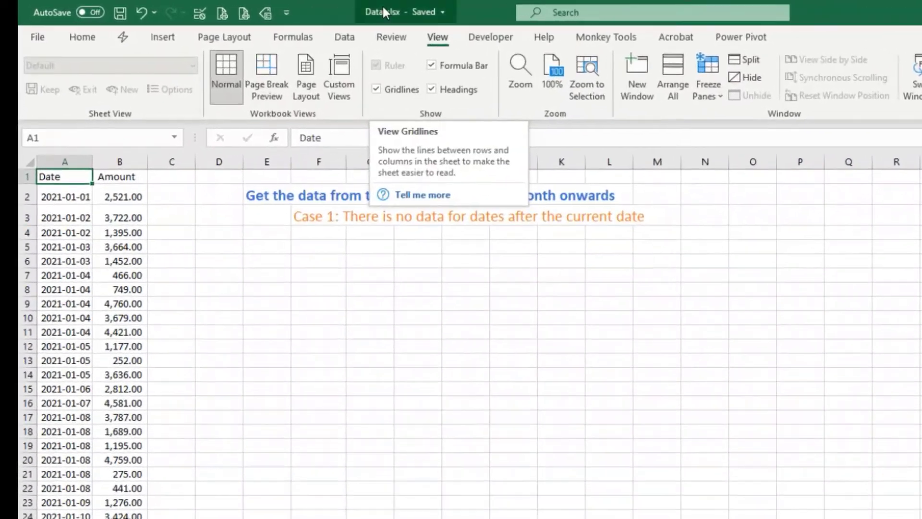
- Create a table from A1:B300 with headers and open it in a maximized Power Query Editor
{"action": "left_click", "coordinate": [346, 41]}
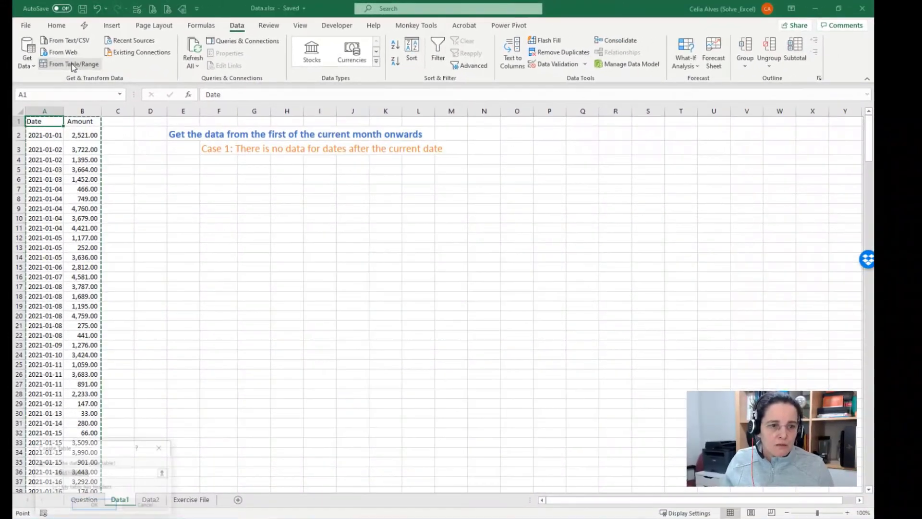
{"action": "left_click", "coordinate": [79, 70]}
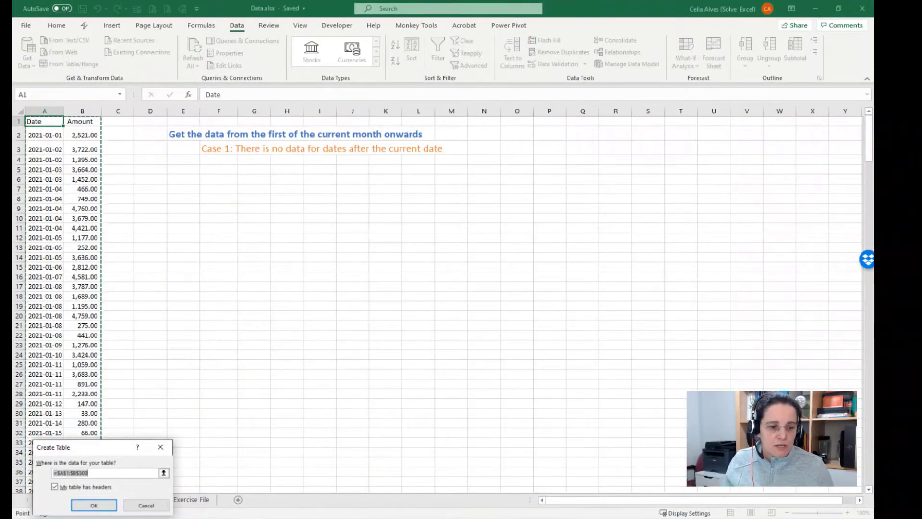
{"action": "left_click", "coordinate": [94, 505]}
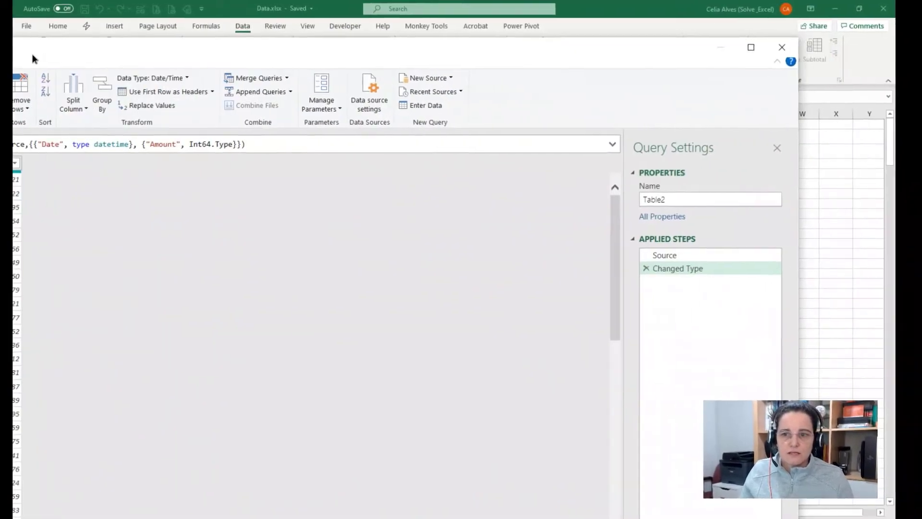
{"action": "left_click", "coordinate": [783, 47]}
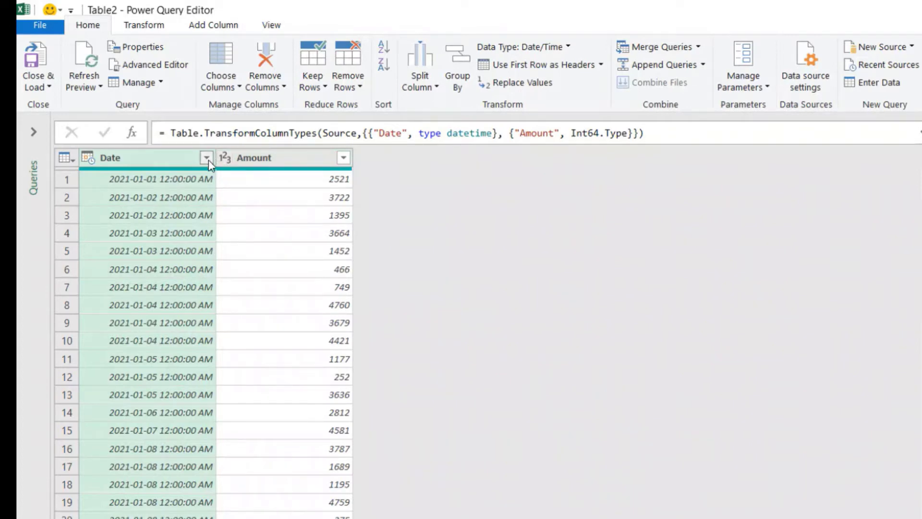
{"action": "left_click", "coordinate": [207, 158]}
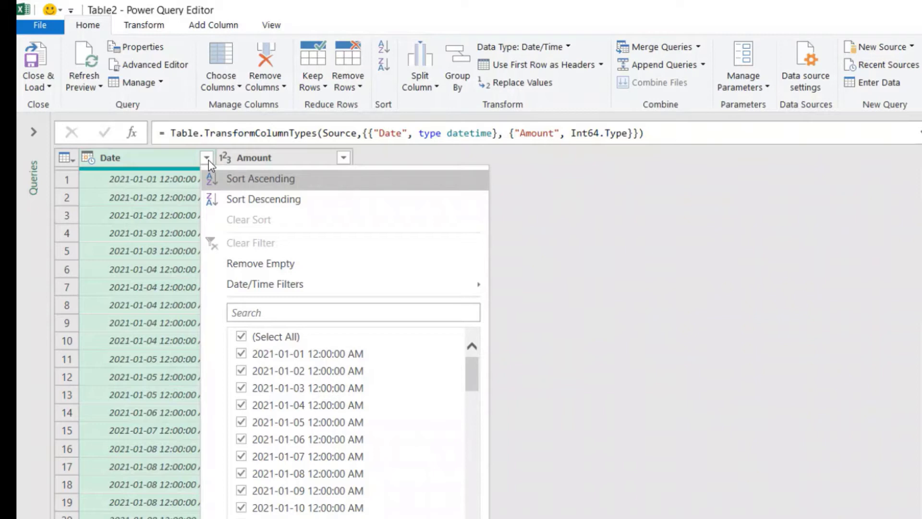
- Change the Date column type to Date, replacing the existing type step
{"action": "left_click", "coordinate": [111, 157]}
{"action": "left_click", "coordinate": [89, 157]}
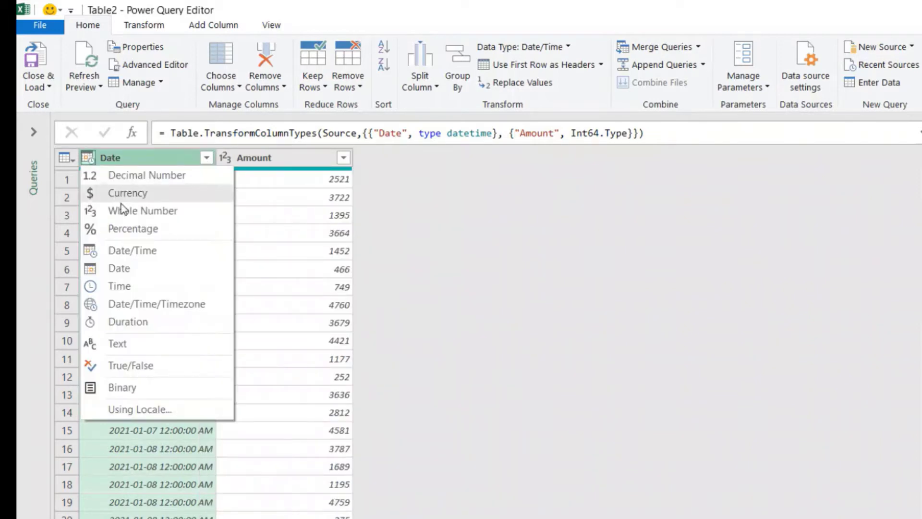
{"action": "left_click", "coordinate": [140, 271]}
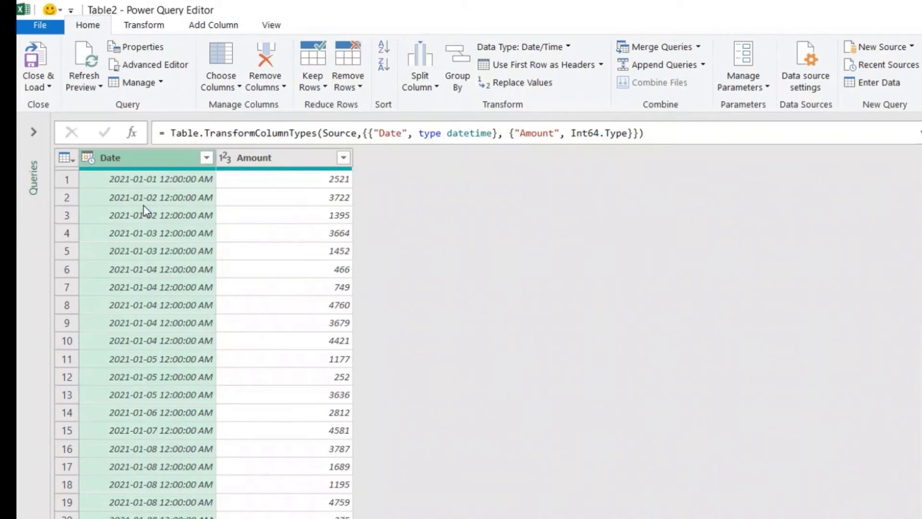
{"action": "left_click", "coordinate": [619, 369]}
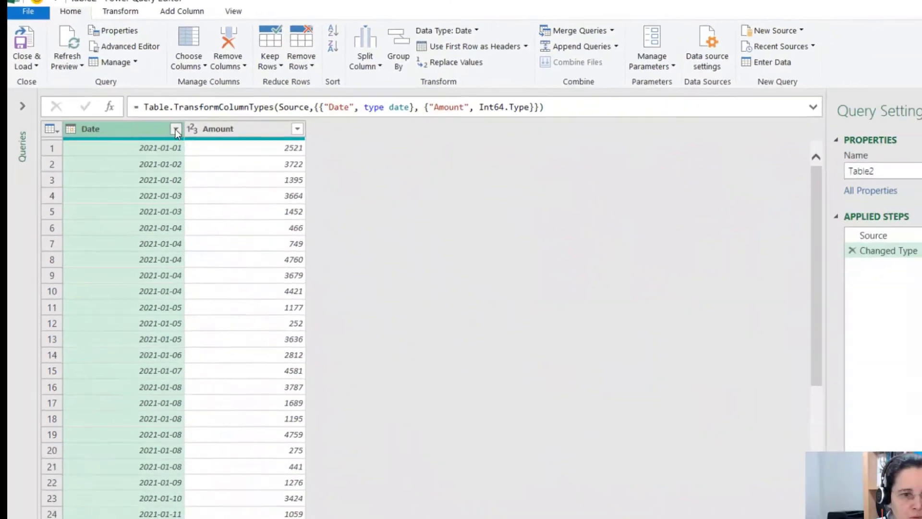
- Filter Date to This Month and highlight Date.IsInCurrentMonth in the formula
{"action": "left_click", "coordinate": [206, 157]}
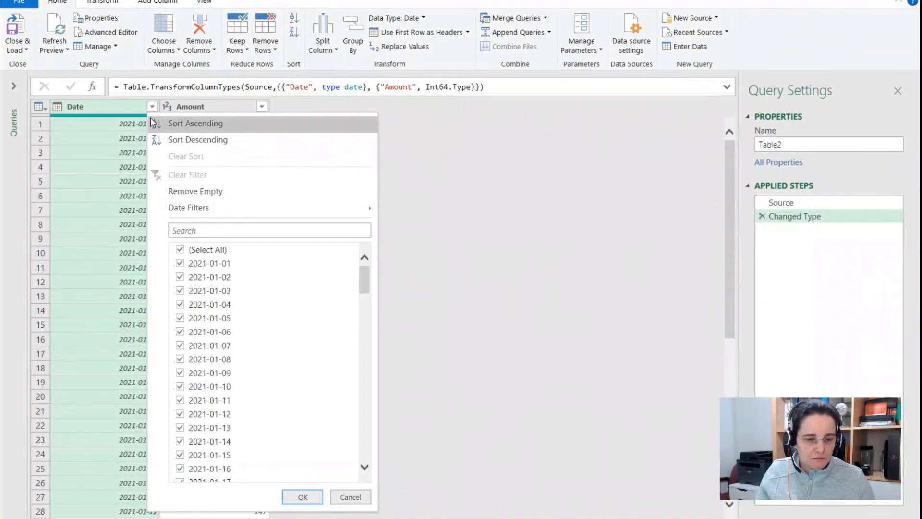
{"action": "mouse_move", "coordinate": [196, 211]}
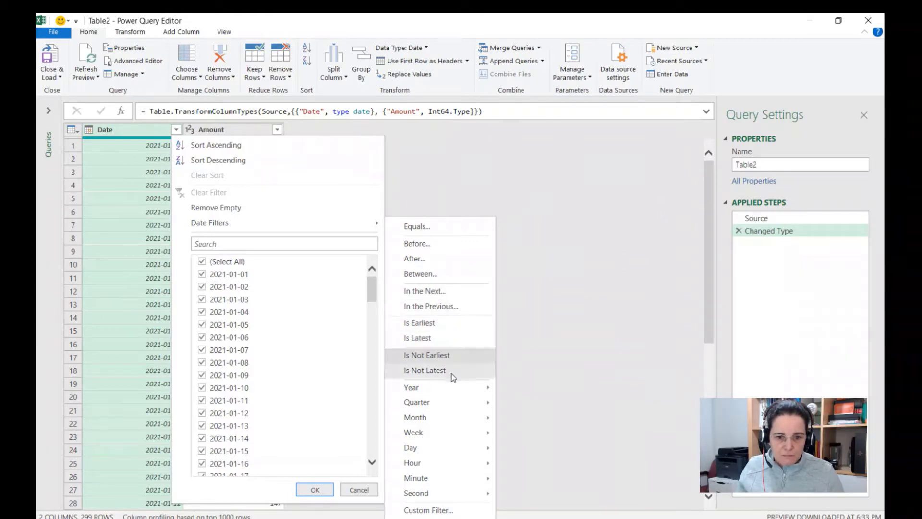
{"action": "mouse_move", "coordinate": [446, 416]}
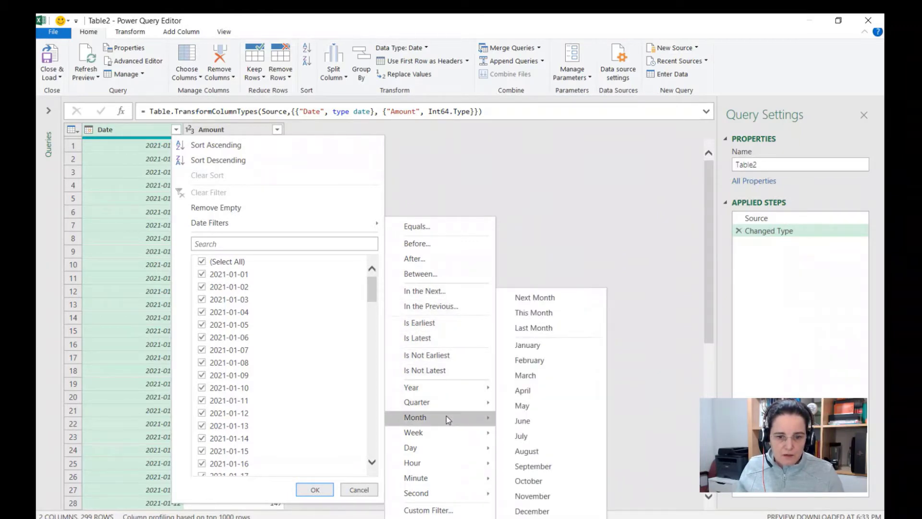
{"action": "left_click", "coordinate": [542, 312]}
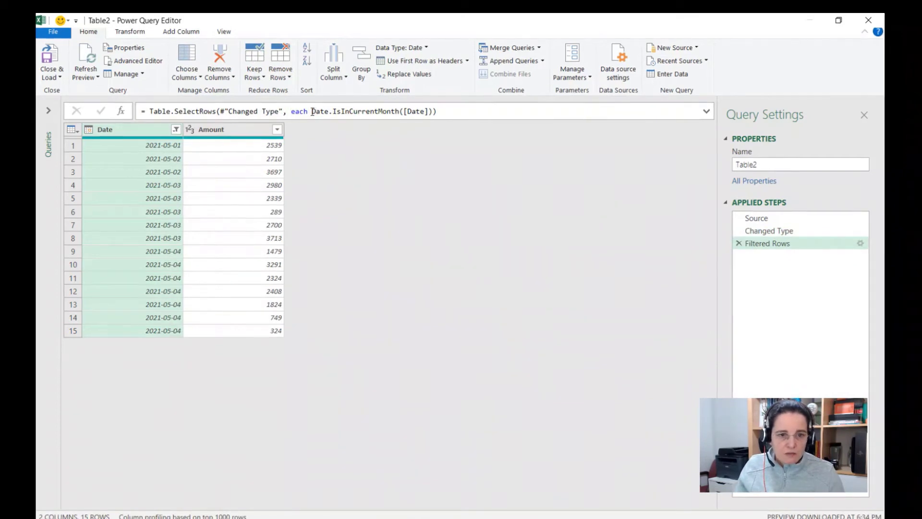
{"action": "left_click_drag", "start_coordinate": [312, 112], "coordinate": [411, 76]}
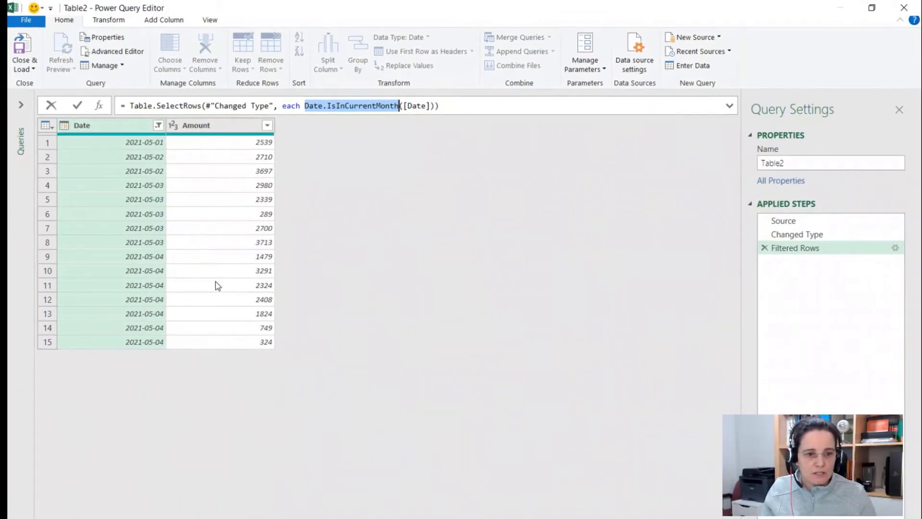
- Load the query as a table at Data1!E5, then select the loaded Amount values to check their sum
{"action": "left_click", "coordinate": [30, 70]}
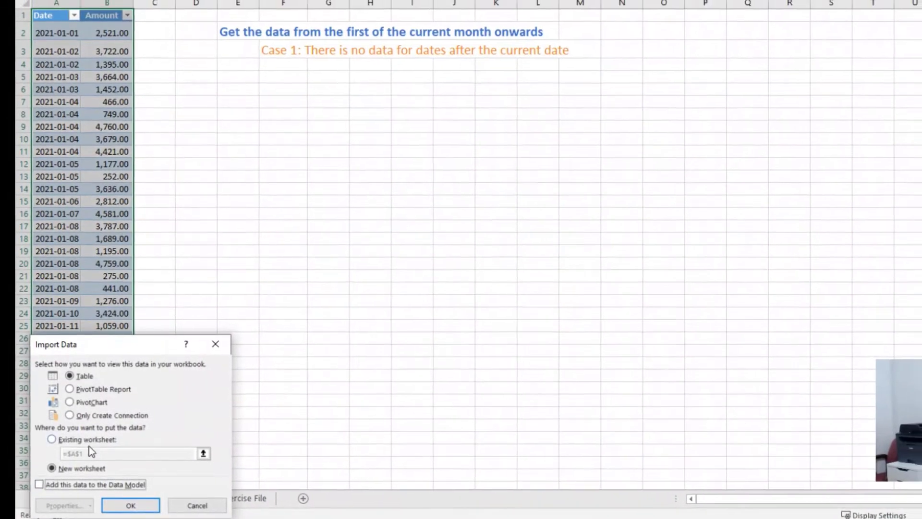
{"action": "left_click", "coordinate": [52, 435]}
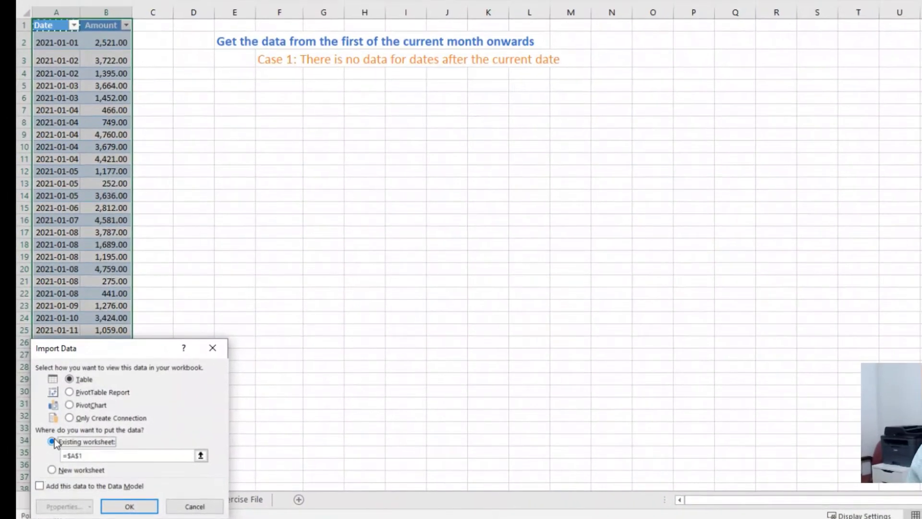
{"action": "left_click", "coordinate": [236, 86]}
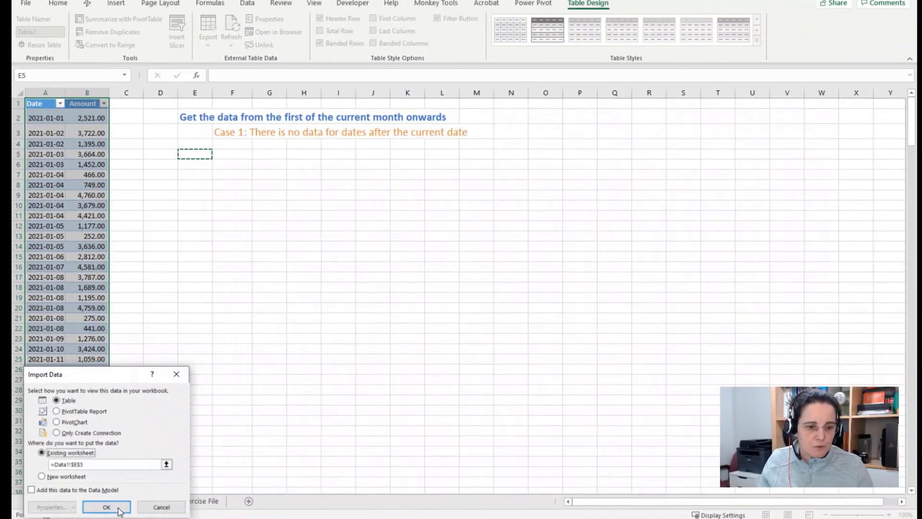
{"action": "left_click", "coordinate": [128, 506]}
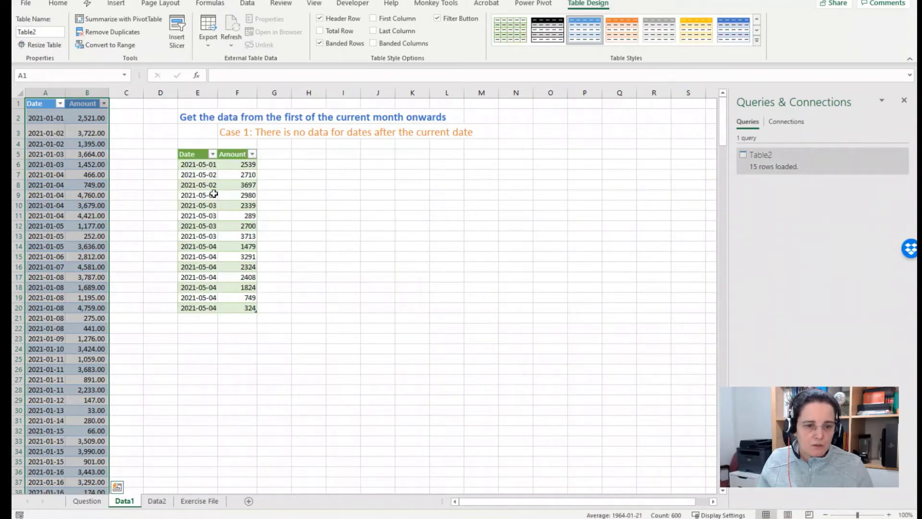
{"action": "left_click_drag", "start_coordinate": [222, 166], "coordinate": [243, 304]}
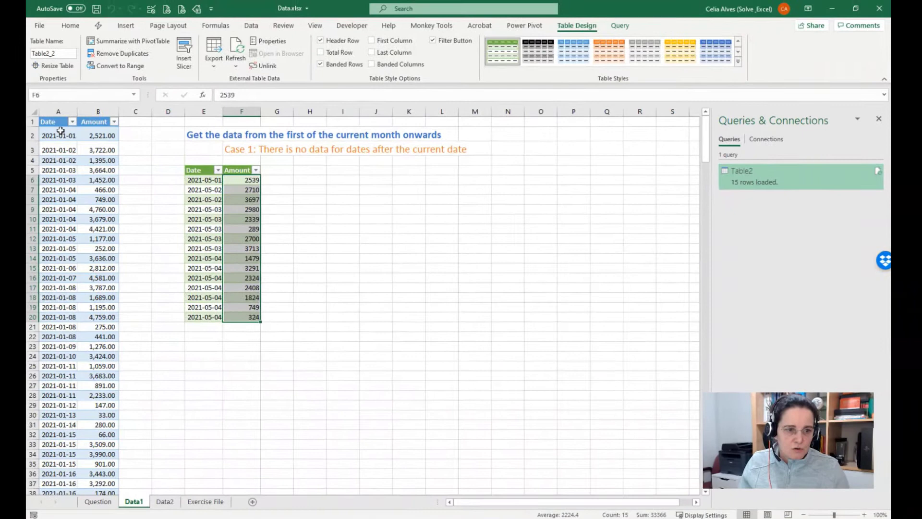
{"action": "left_click", "coordinate": [6, 104]}
{"action": "key", "text": "ctrl+Down"}
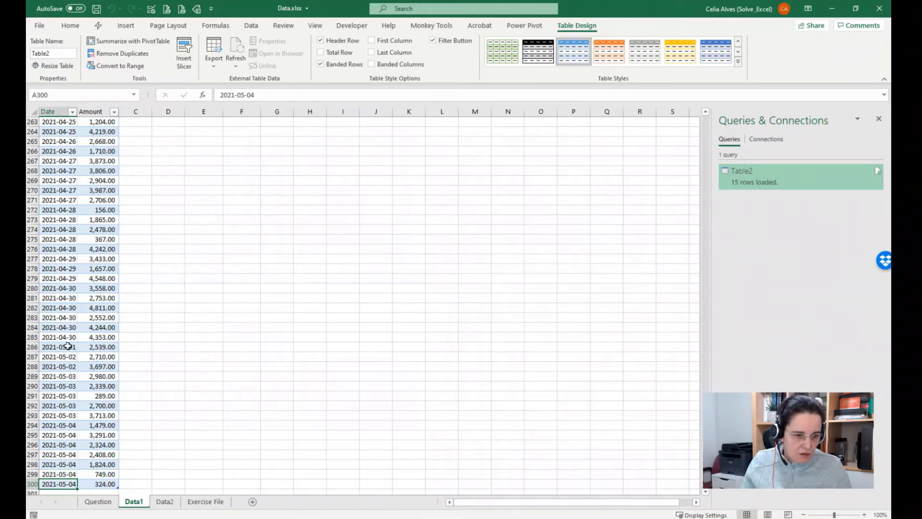
{"action": "left_click_drag", "start_coordinate": [63, 347], "coordinate": [60, 442]}
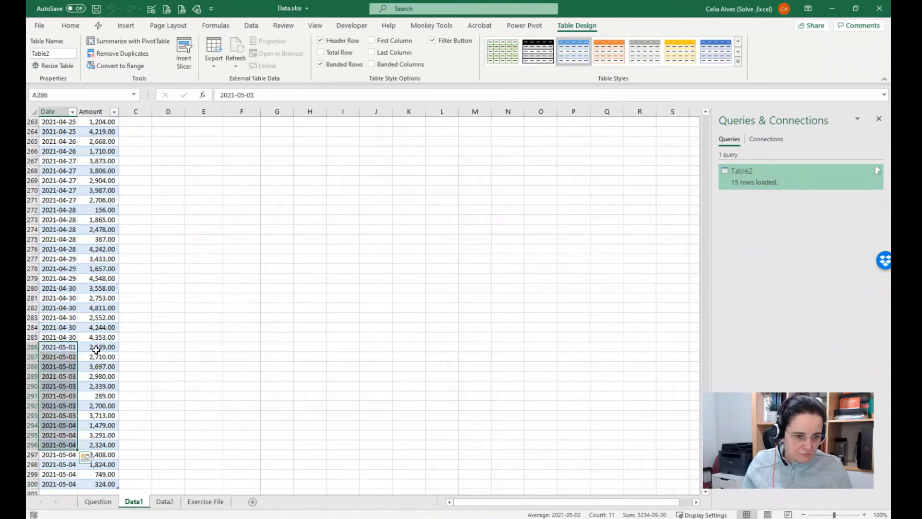
{"action": "left_click_drag", "start_coordinate": [97, 347], "coordinate": [89, 481]}
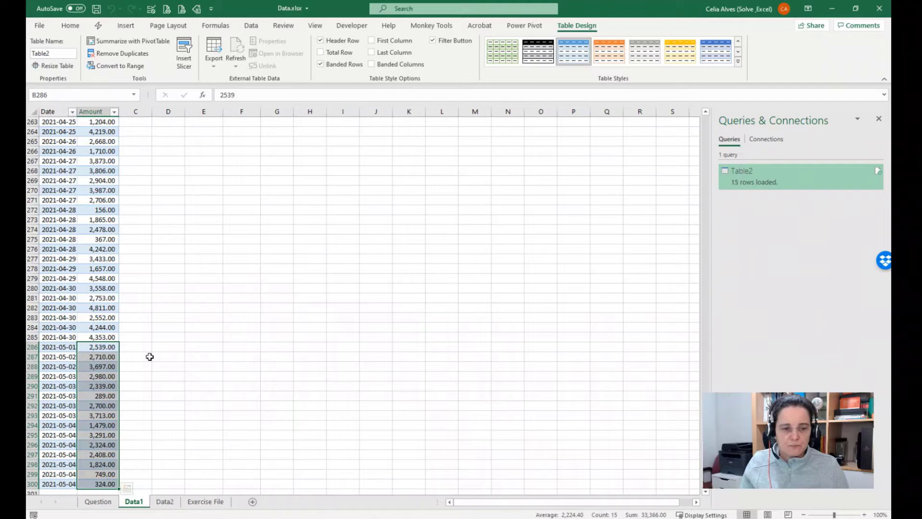
{"action": "left_click", "coordinate": [104, 346]}
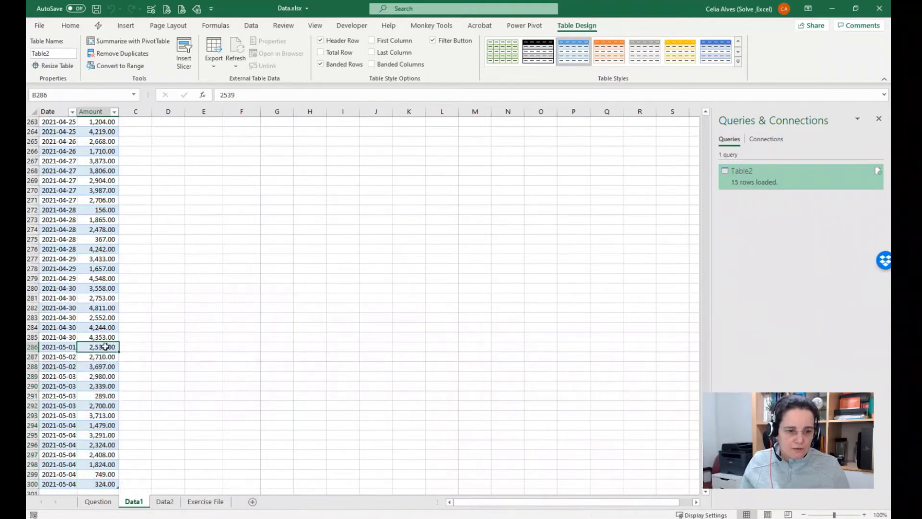
{"action": "left_click", "coordinate": [136, 337]}
{"action": "key", "text": "ctrl+Up"}
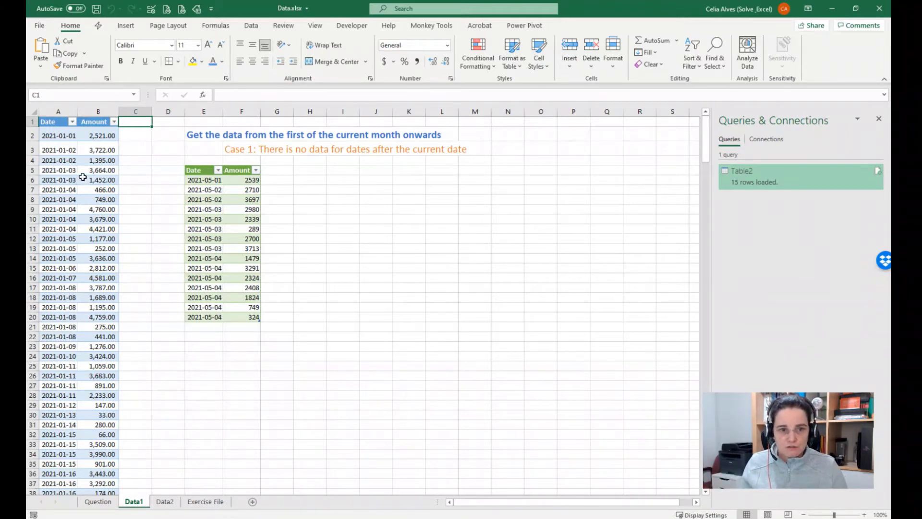
- On Data2, check the Date list down to its last row, then return to the top and select B7
{"action": "left_click", "coordinate": [164, 501]}
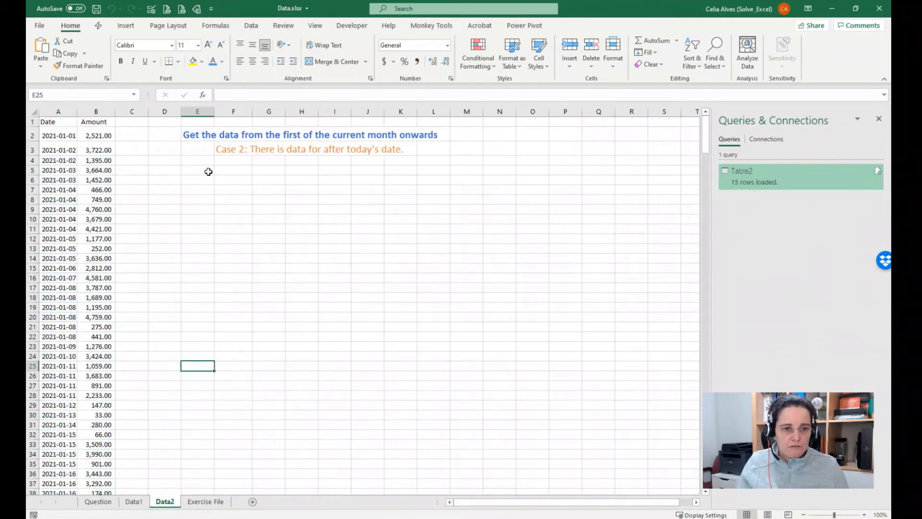
{"action": "left_click", "coordinate": [73, 152]}
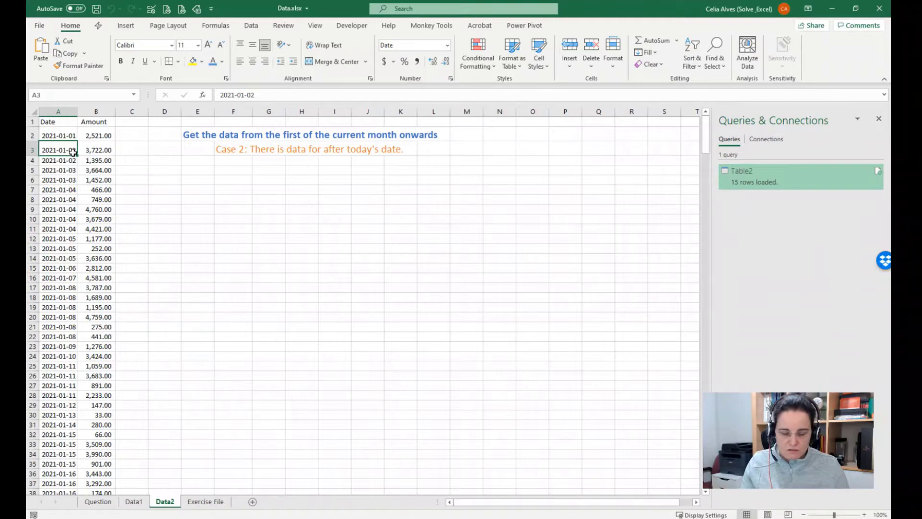
{"action": "key", "text": "ctrl+Down"}
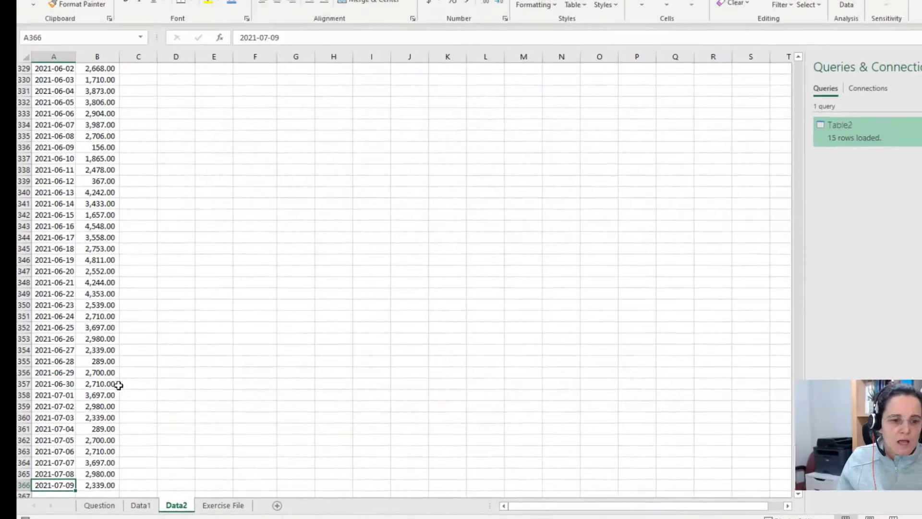
{"action": "left_click", "coordinate": [158, 364]}
{"action": "key", "text": "ctrl+Up"}
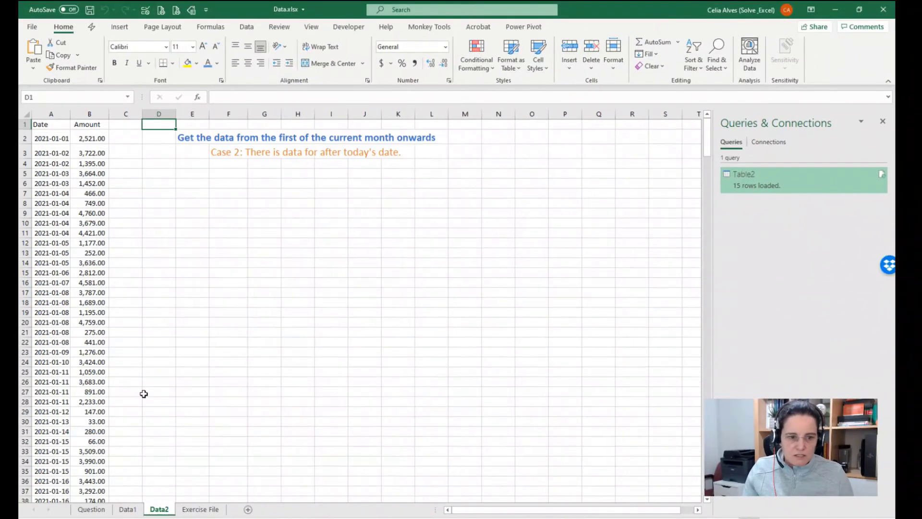
{"action": "left_click", "coordinate": [96, 193]}
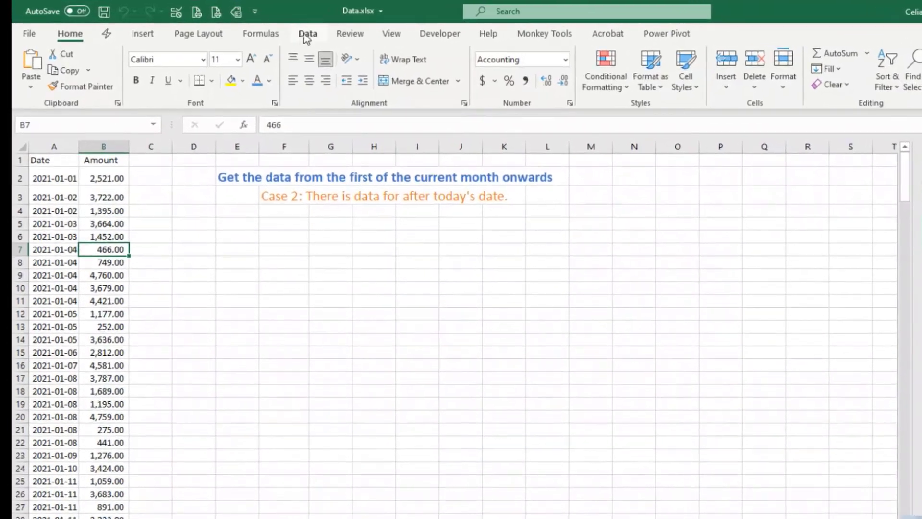
- Turn the Data2 Date and Amount range into a table and open it as a new query
{"action": "left_click", "coordinate": [244, 27]}
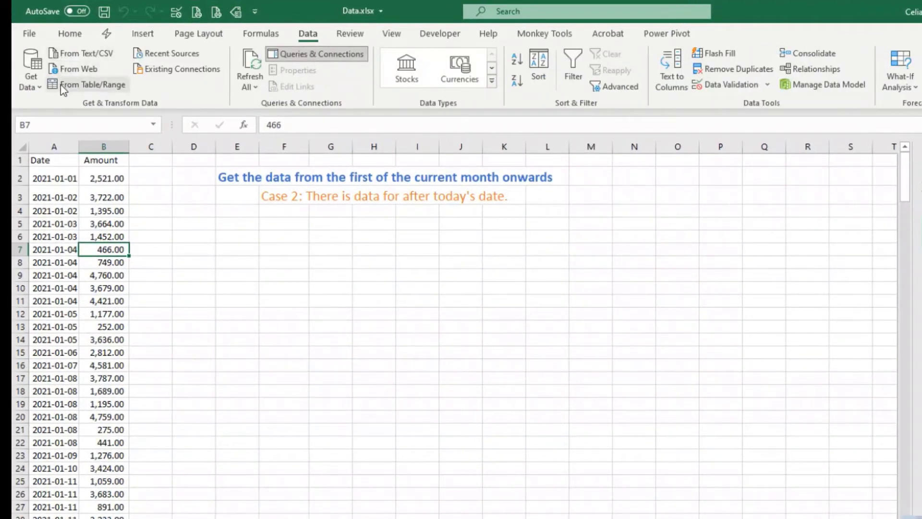
{"action": "left_click", "coordinate": [66, 86]}
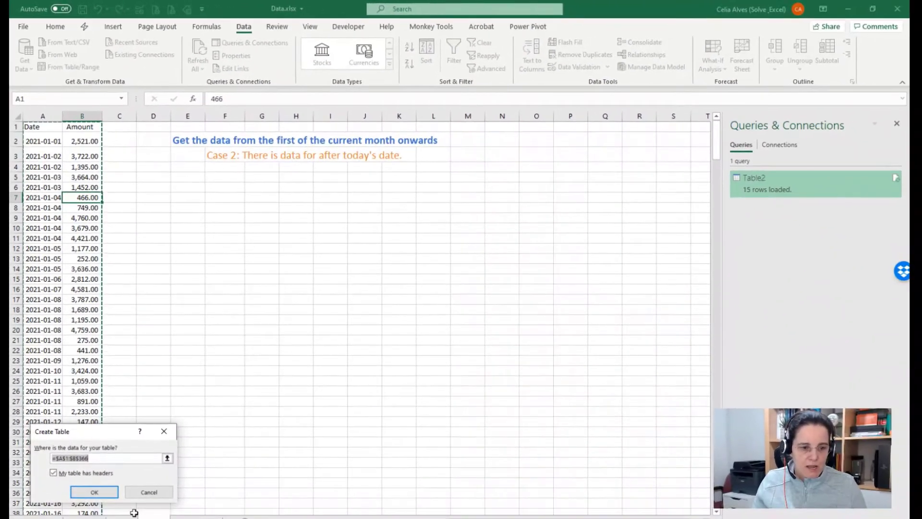
{"action": "left_click", "coordinate": [96, 497]}
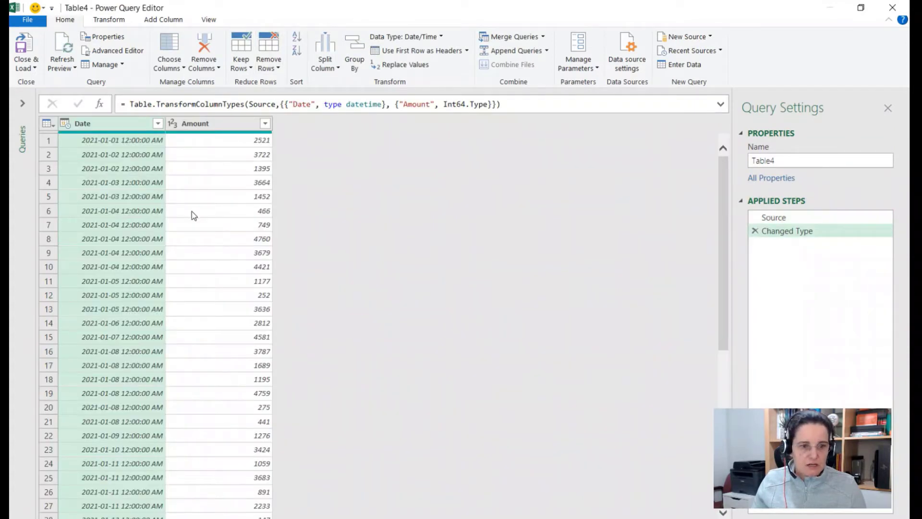
- Change the Date column's type from date-time to Date
{"action": "left_click", "coordinate": [153, 200]}
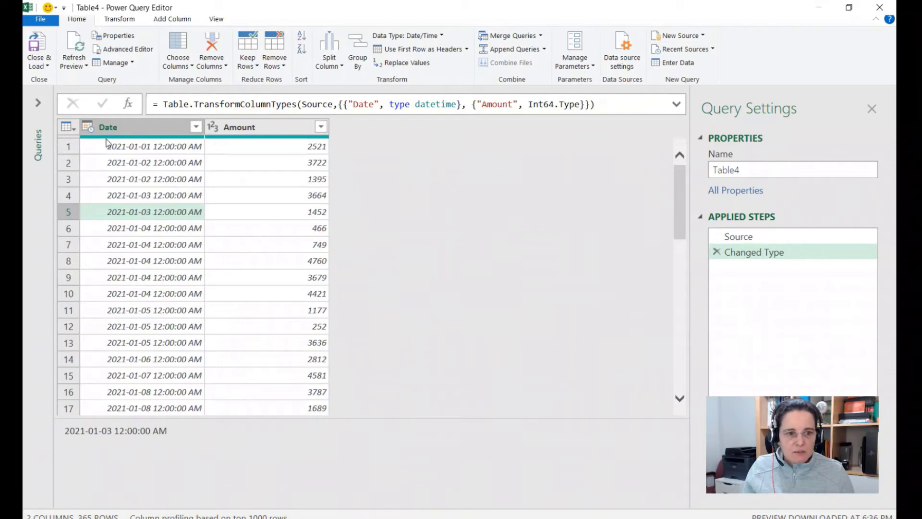
{"action": "left_click", "coordinate": [87, 127]}
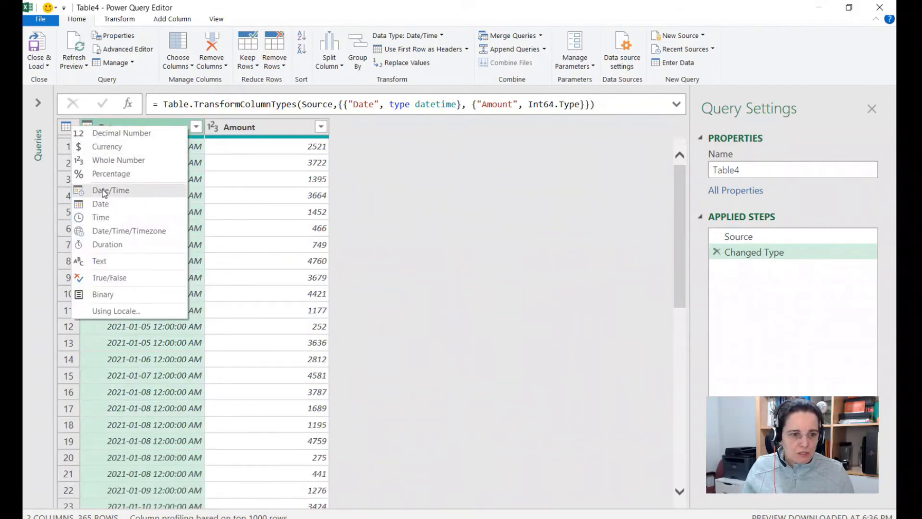
{"action": "left_click", "coordinate": [102, 204]}
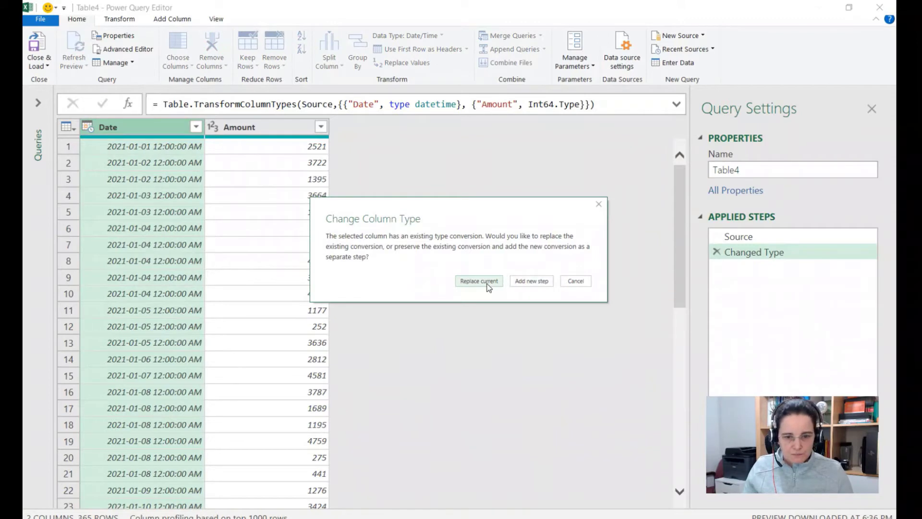
- Replace the existing type conversion so Date is a plain date, then show its Date Filters options
{"action": "left_click", "coordinate": [488, 287]}
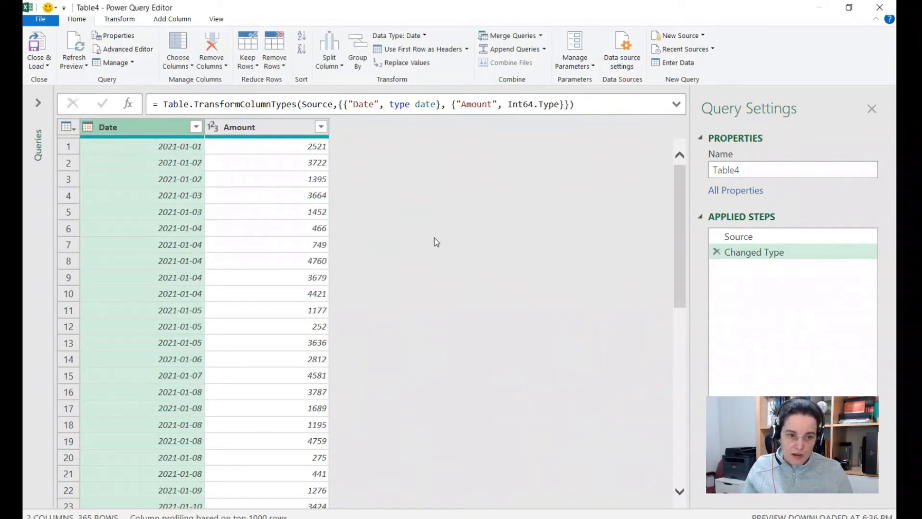
{"action": "left_click", "coordinate": [196, 127]}
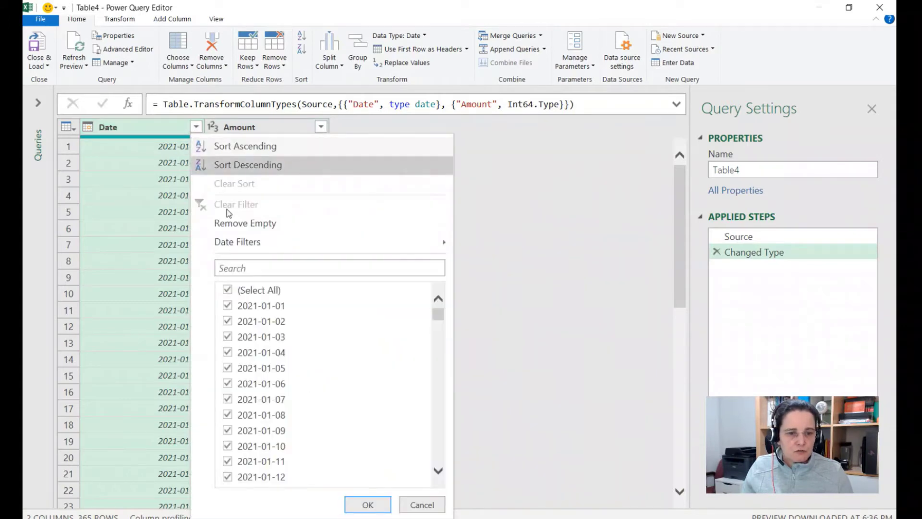
{"action": "mouse_move", "coordinate": [247, 242]}
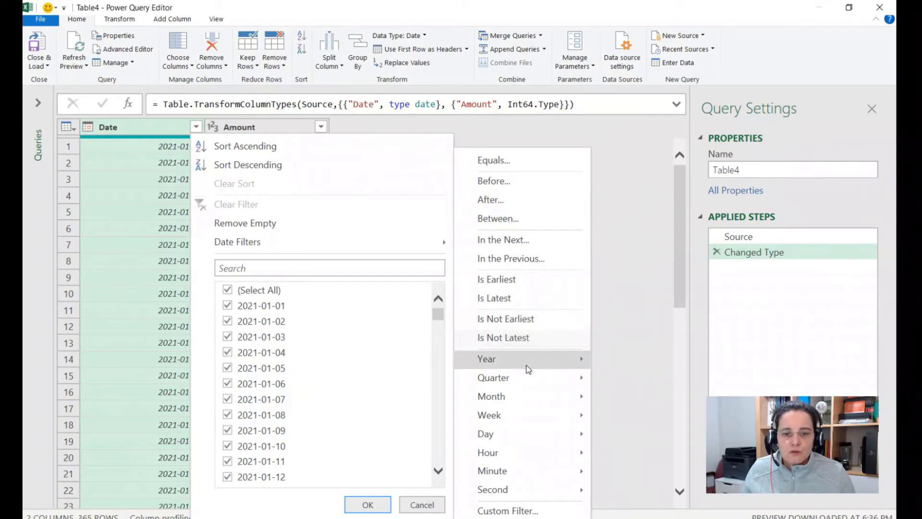
{"action": "mouse_move", "coordinate": [529, 394]}
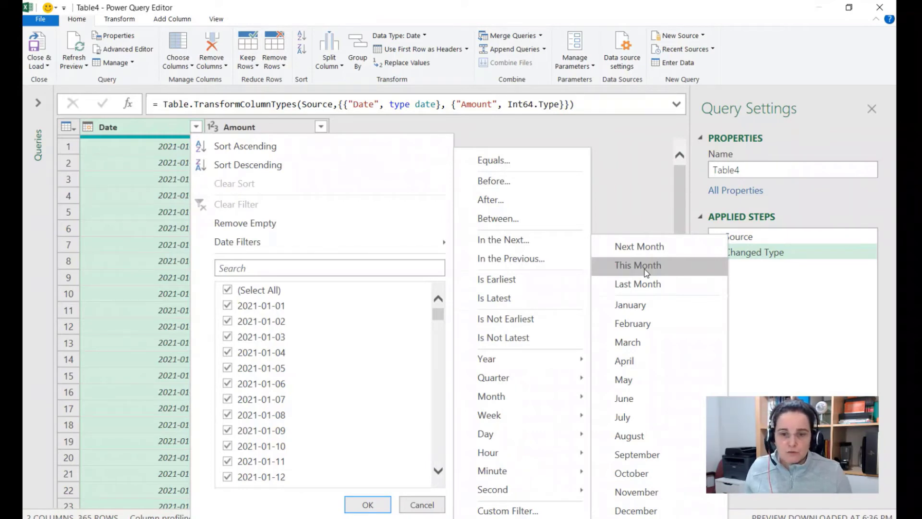
- Apply a custom filter keeping Date 'is after or equal to' 1 May 2021, leaving 81 rows
{"action": "left_click", "coordinate": [531, 514]}
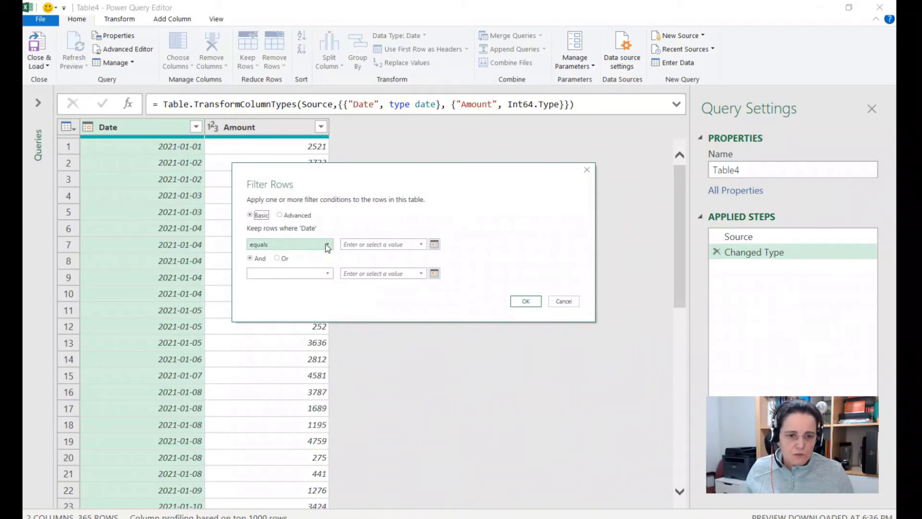
{"action": "left_click", "coordinate": [326, 244]}
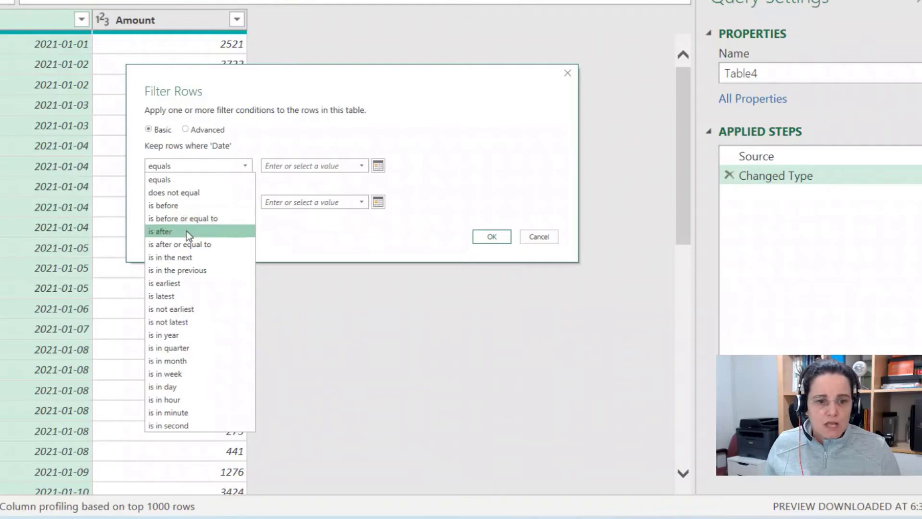
{"action": "left_click", "coordinate": [193, 244]}
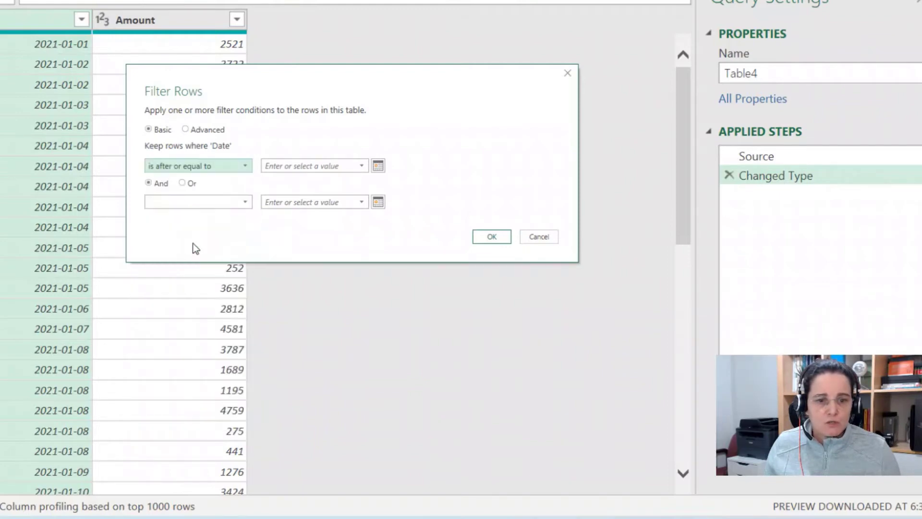
{"action": "left_click", "coordinate": [377, 167]}
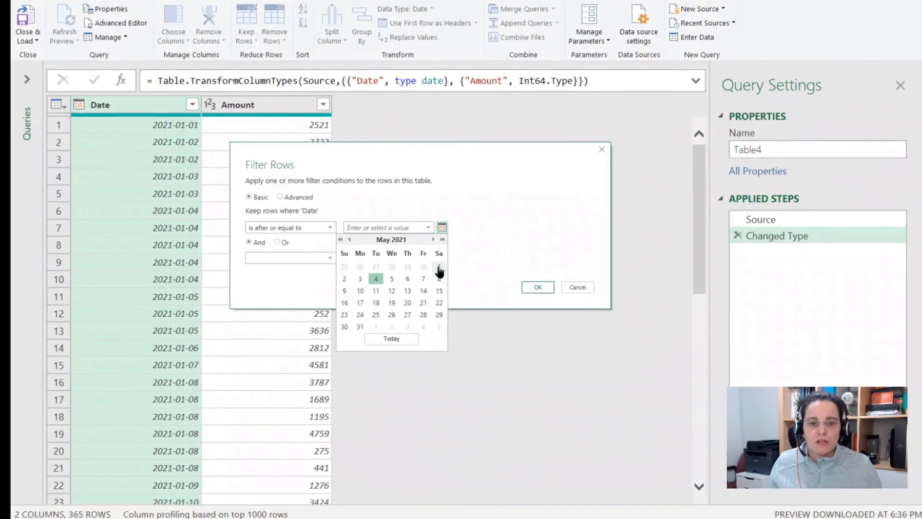
{"action": "left_click", "coordinate": [439, 267]}
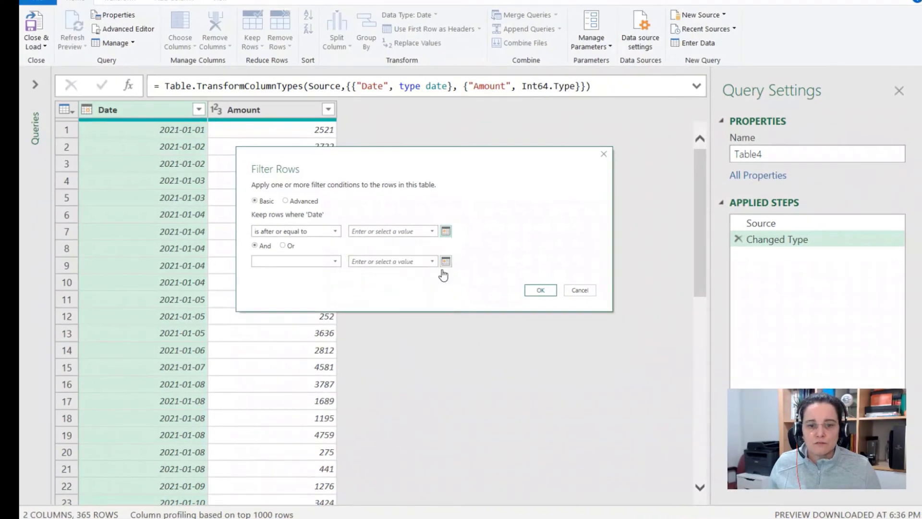
{"action": "left_click", "coordinate": [541, 291]}
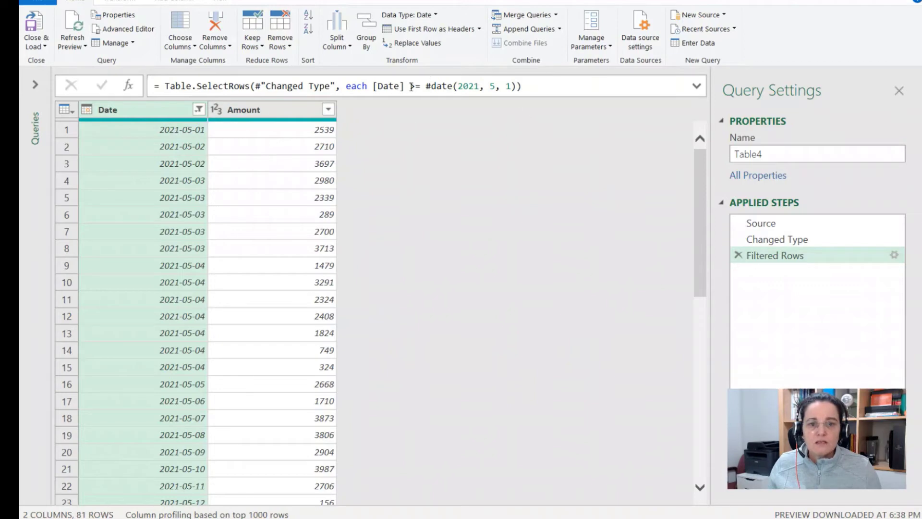
- Examine the >= comparison and the day 1 in #date(2021, 5, 1), then switch to the Date functions docs
{"action": "left_click_drag", "start_coordinate": [410, 87], "coordinate": [518, 86]}
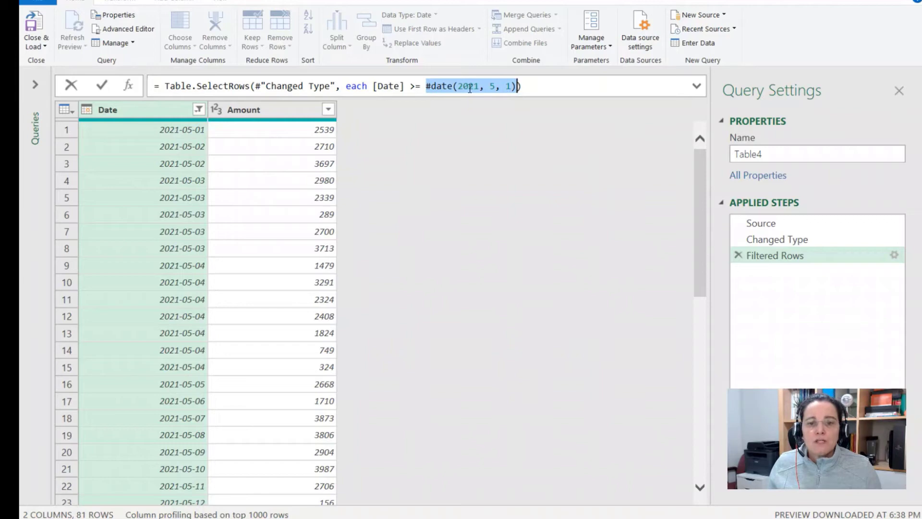
{"action": "left_click", "coordinate": [502, 87]}
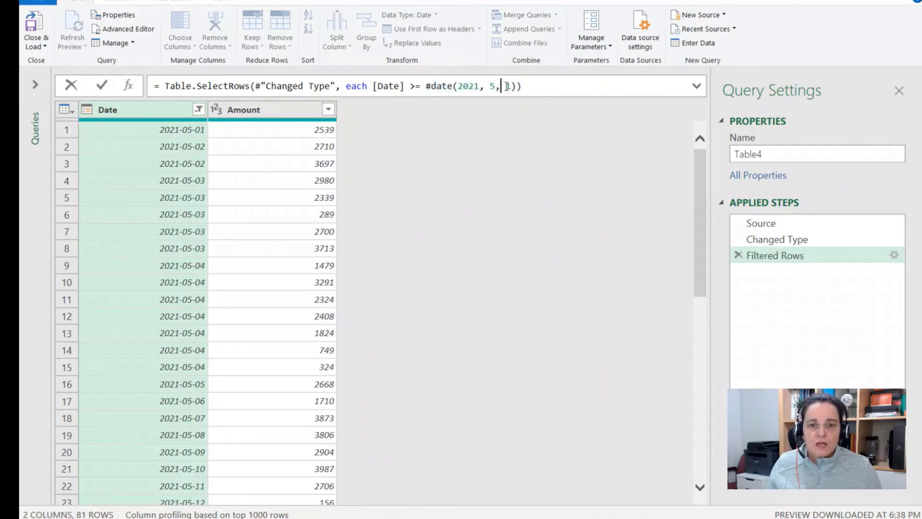
{"action": "left_click_drag", "start_coordinate": [507, 87], "coordinate": [510, 87]}
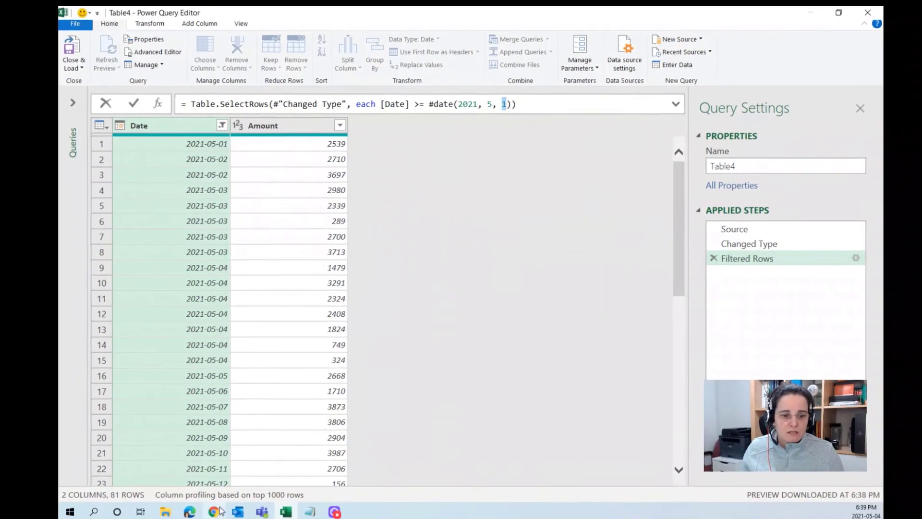
{"action": "left_click", "coordinate": [217, 511]}
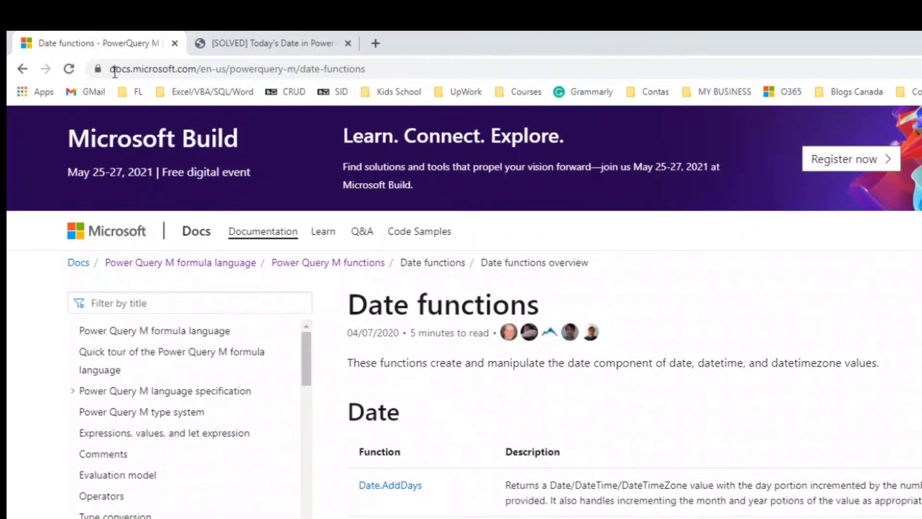
- Go back to the Power Query M function overview and open the Date functions page
{"action": "left_click", "coordinate": [373, 68]}
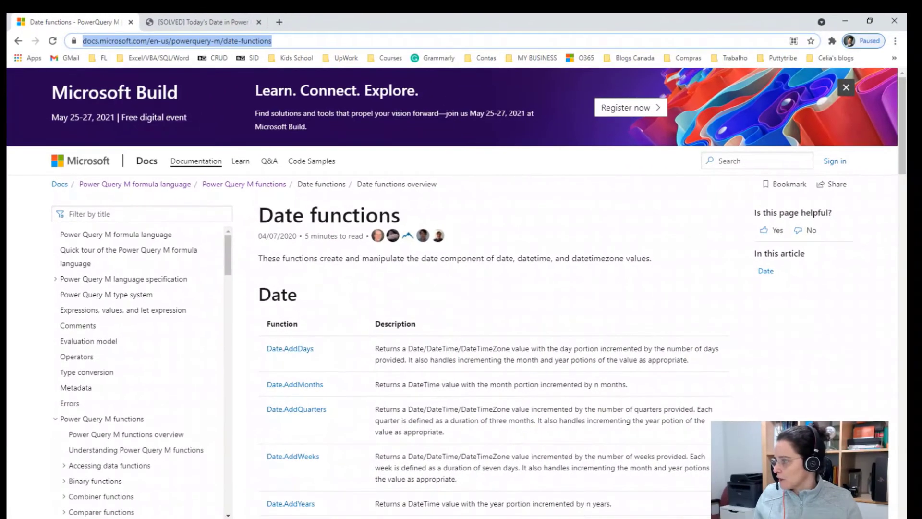
{"action": "key", "text": "alt+Tab"}
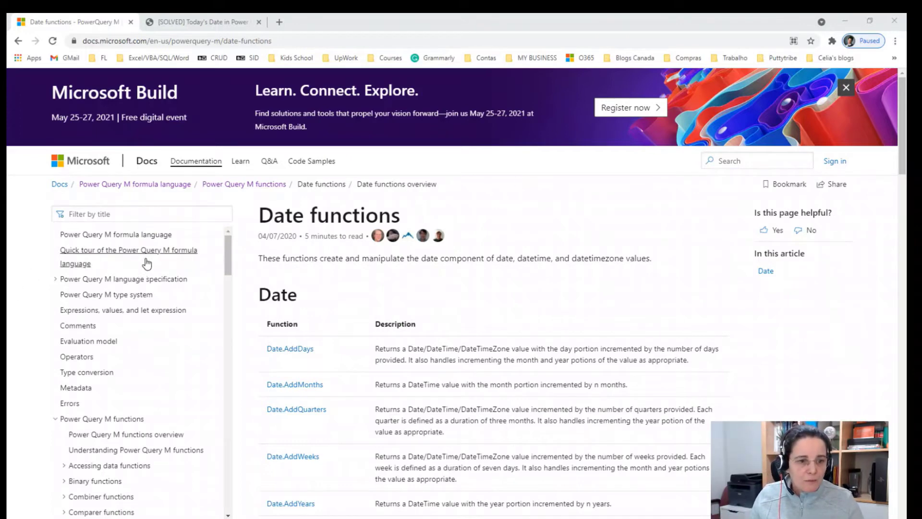
{"action": "left_click", "coordinate": [18, 41]}
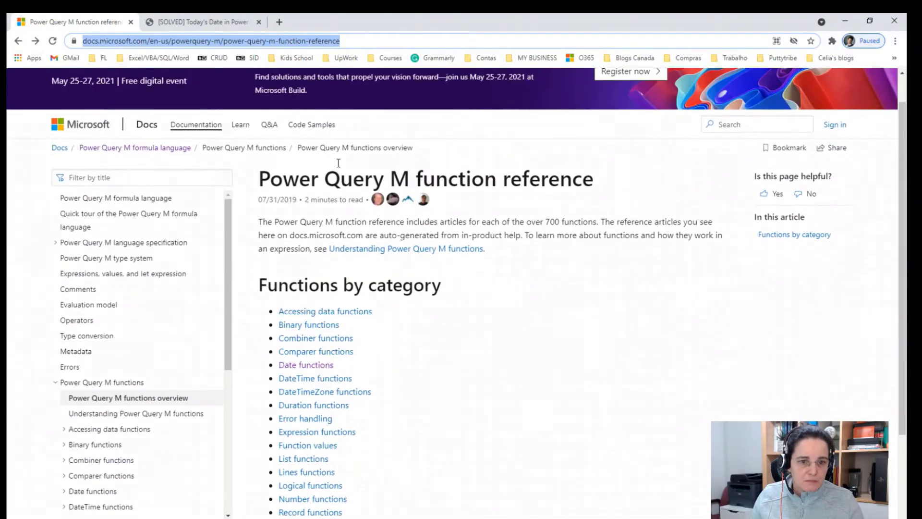
{"action": "scroll", "coordinate": [310, 358], "scroll_direction": "down", "scroll_amount": 1}
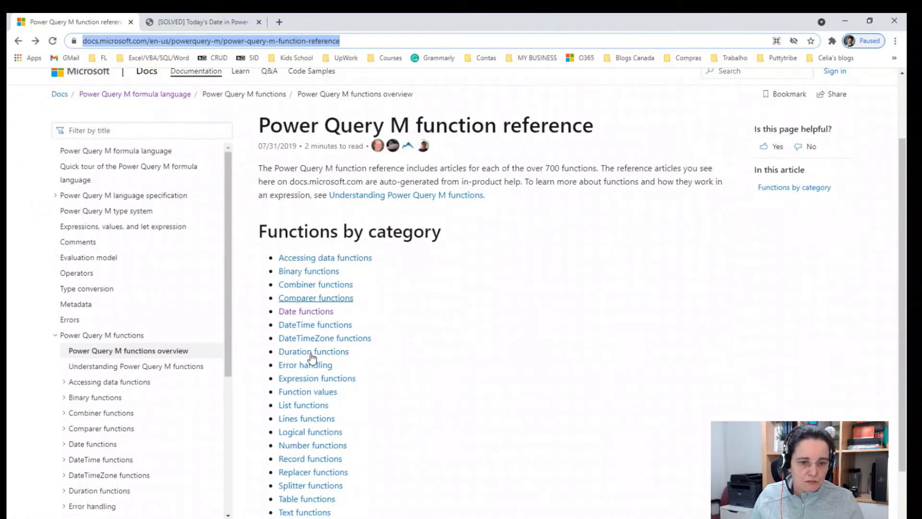
{"action": "scroll", "coordinate": [301, 485], "scroll_direction": "down", "scroll_amount": 2}
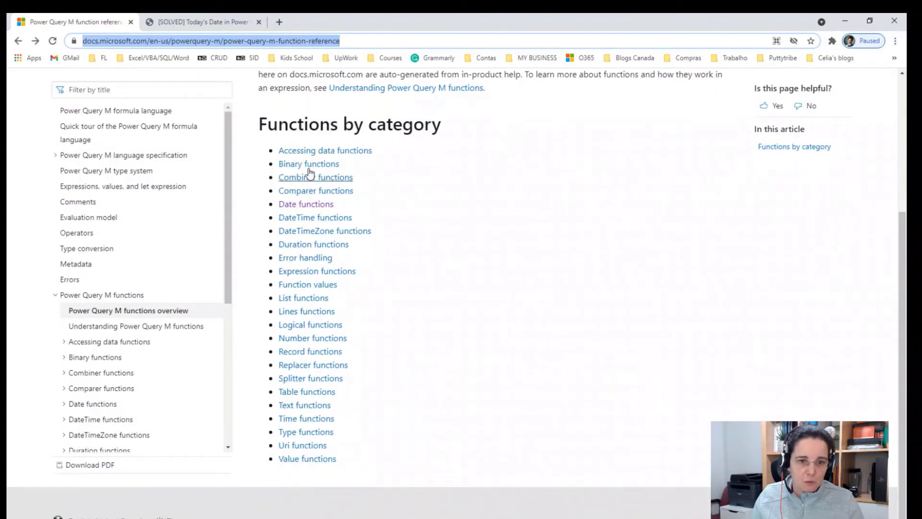
{"action": "left_click", "coordinate": [294, 206]}
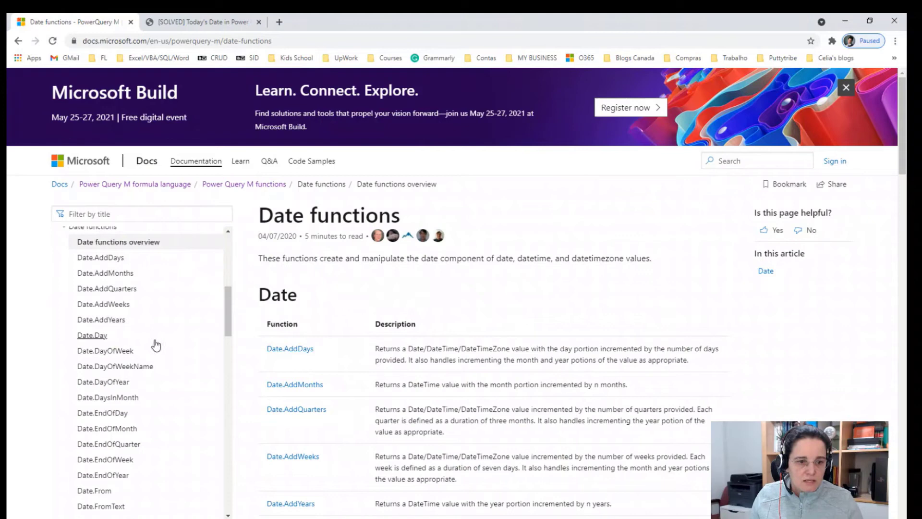
- Expand Date functions in the contents and open the Date.Month reference page
{"action": "scroll", "coordinate": [118, 293], "scroll_direction": "up", "scroll_amount": 1}
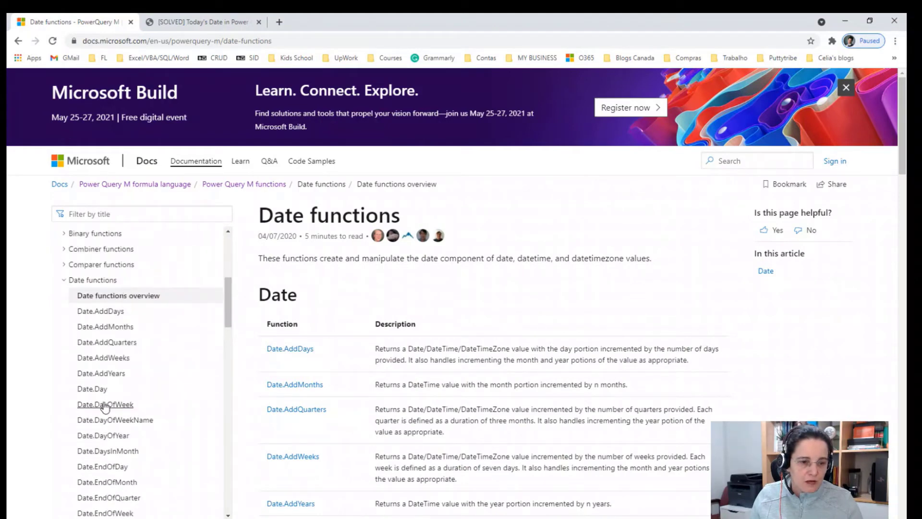
{"action": "scroll", "coordinate": [103, 406], "scroll_direction": "down", "scroll_amount": 4}
{"action": "scroll", "coordinate": [105, 412], "scroll_direction": "up", "scroll_amount": 5}
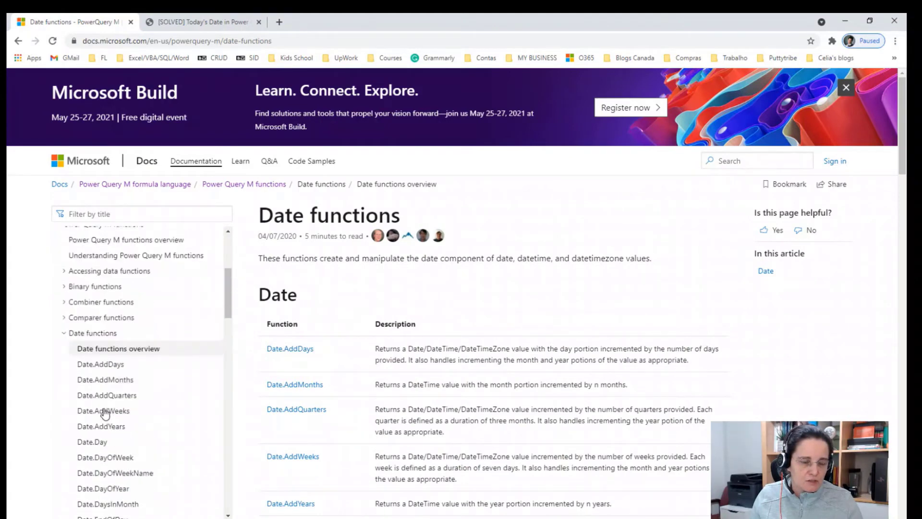
{"action": "left_click", "coordinate": [64, 387]}
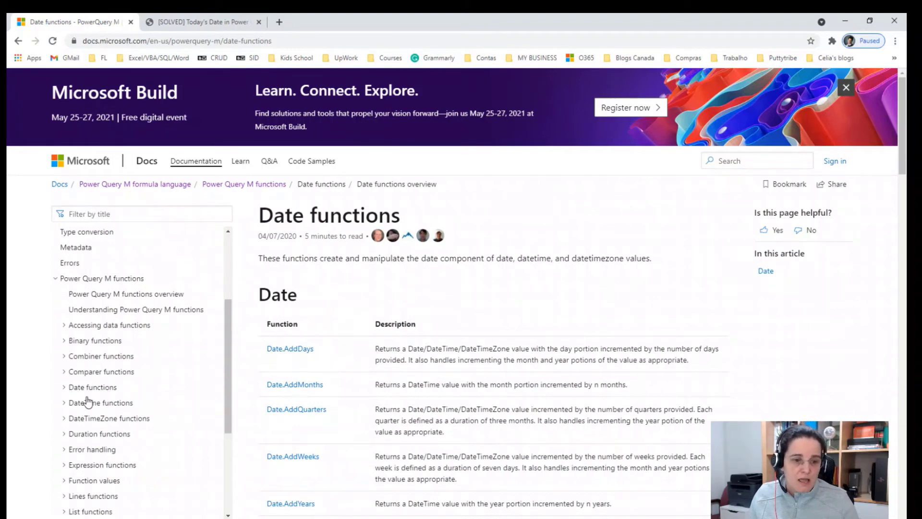
{"action": "left_click", "coordinate": [68, 388]}
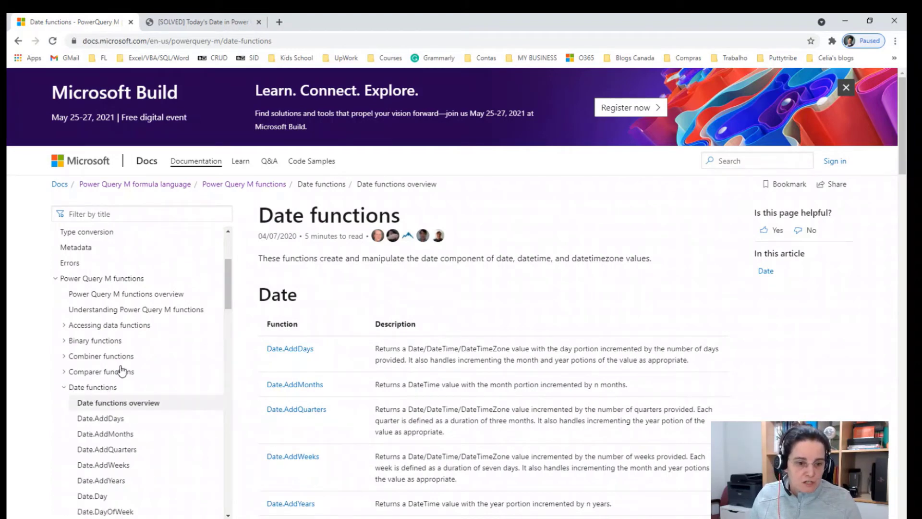
{"action": "scroll", "coordinate": [122, 369], "scroll_direction": "down", "scroll_amount": 2}
{"action": "scroll", "coordinate": [122, 370], "scroll_direction": "down", "scroll_amount": 2}
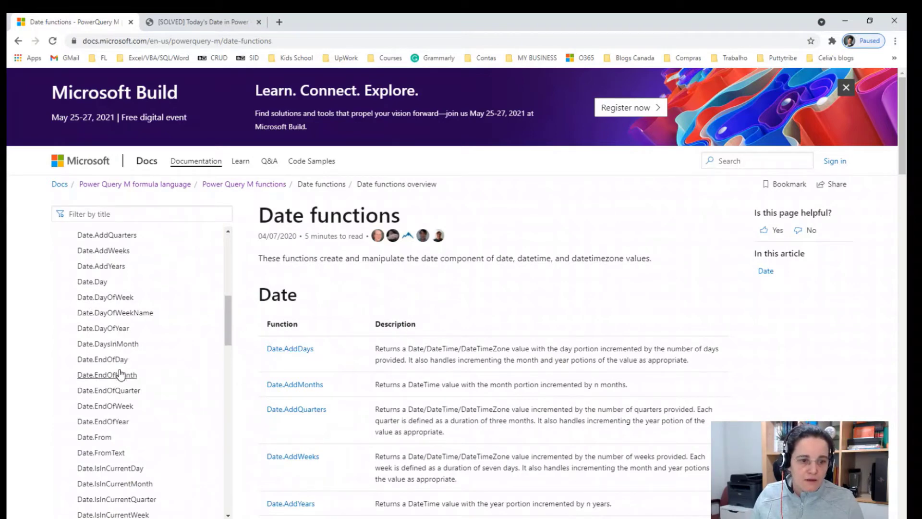
{"action": "scroll", "coordinate": [119, 423], "scroll_direction": "down", "scroll_amount": 3}
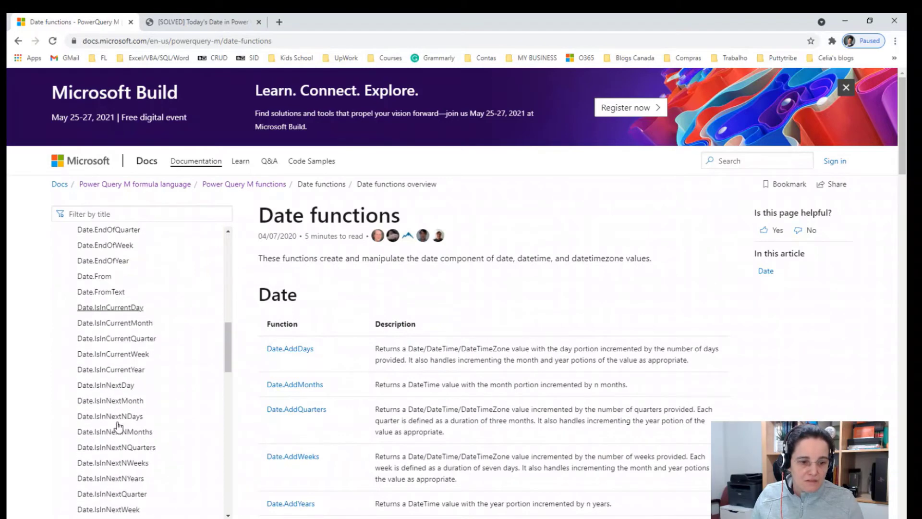
{"action": "scroll", "coordinate": [119, 423], "scroll_direction": "down", "scroll_amount": 6}
{"action": "left_click", "coordinate": [103, 407]}
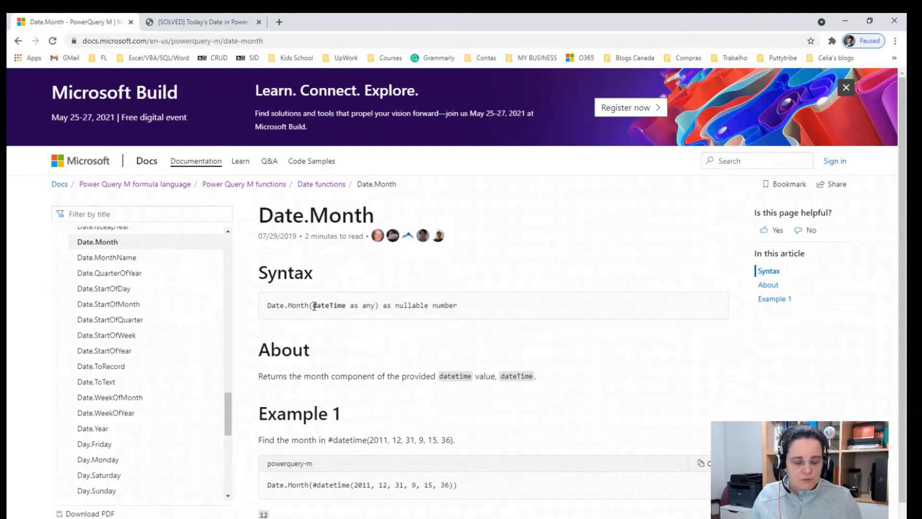
- Read the Date.Month and Date.Year reference pages, highlighting what each function returns
{"action": "key", "text": "ctrl+plus"}
{"action": "key", "text": "ctrl+plus"}
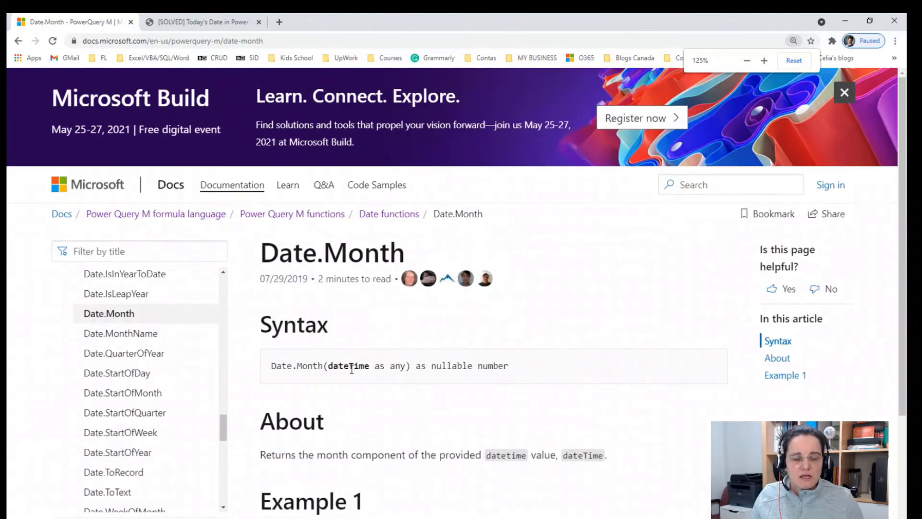
{"action": "left_click_drag", "start_coordinate": [332, 366], "coordinate": [406, 366]}
{"action": "scroll", "coordinate": [379, 379], "scroll_direction": "down", "scroll_amount": 3}
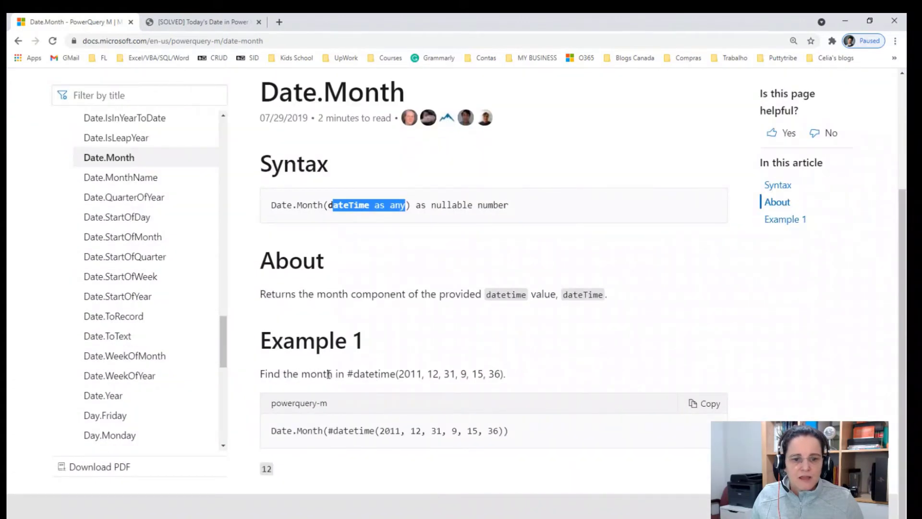
{"action": "left_click_drag", "start_coordinate": [267, 295], "coordinate": [560, 291]}
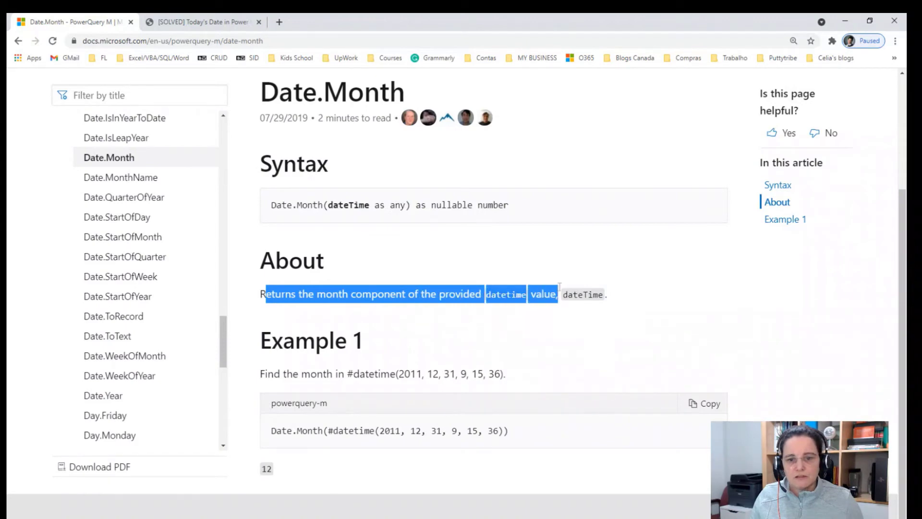
{"action": "left_click", "coordinate": [488, 293]}
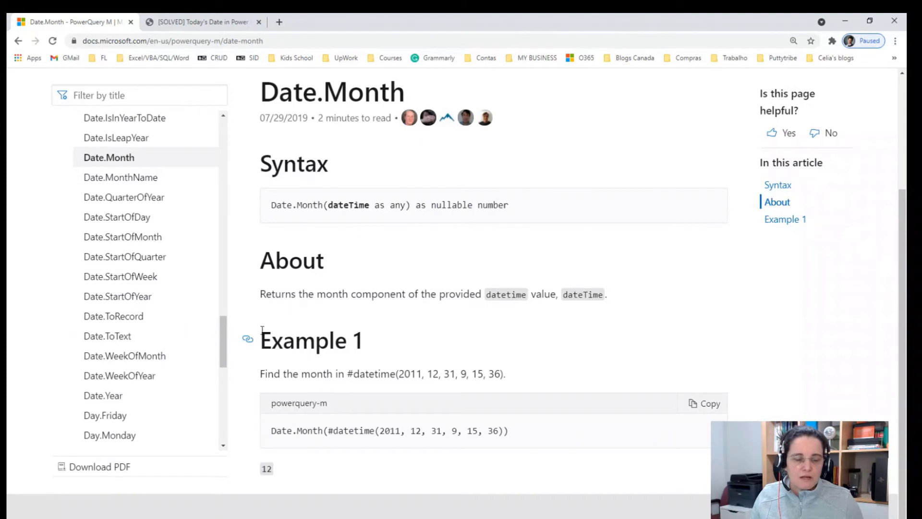
{"action": "scroll", "coordinate": [224, 349], "scroll_direction": "down", "scroll_amount": 2}
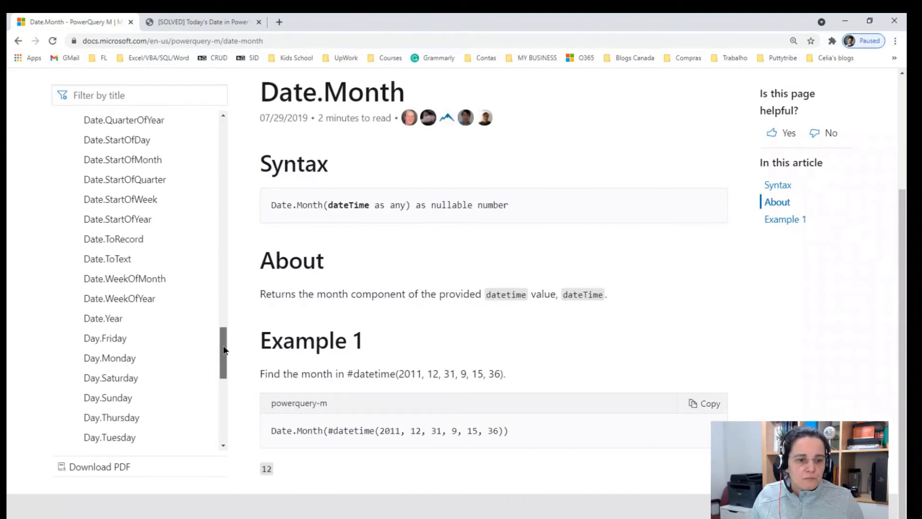
{"action": "left_click_drag", "start_coordinate": [224, 350], "coordinate": [226, 365]}
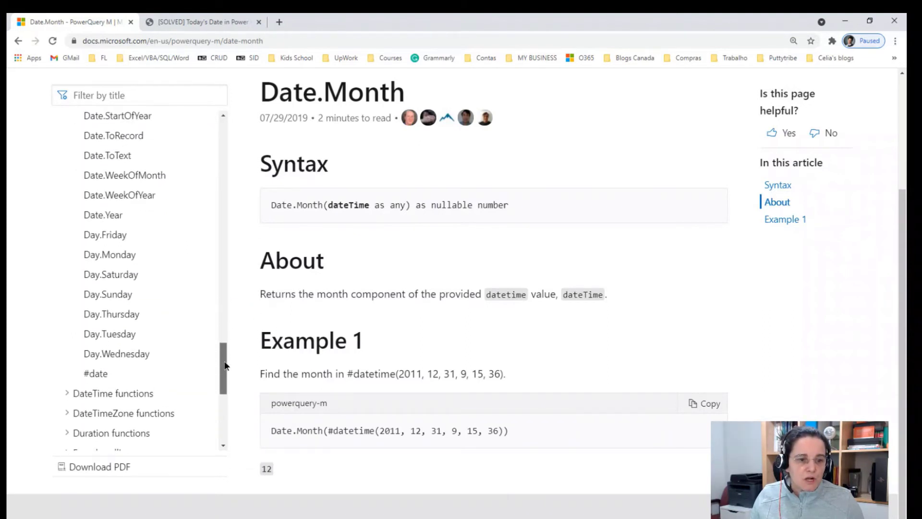
{"action": "left_click", "coordinate": [101, 218]}
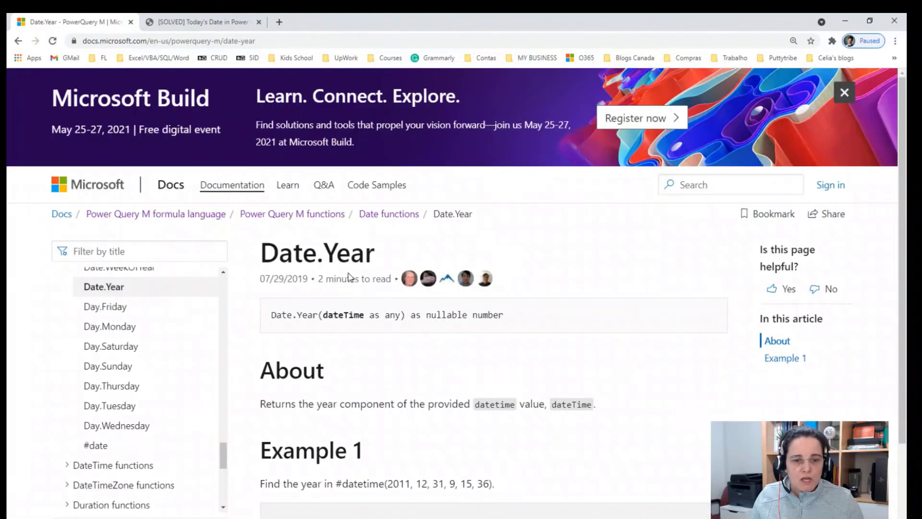
{"action": "left_click_drag", "start_coordinate": [260, 403], "coordinate": [401, 405]}
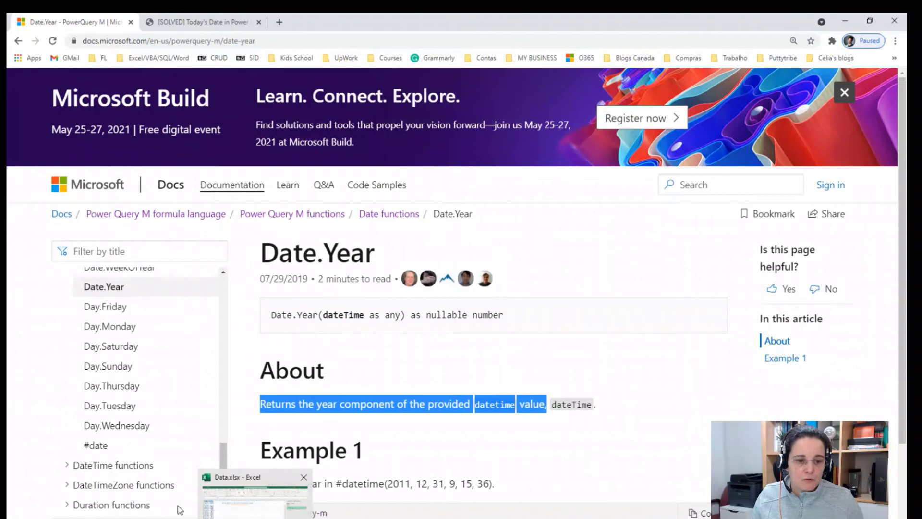
- Open the #date reference and highlight how it builds a date from year, month and day
{"action": "left_click", "coordinate": [96, 446]}
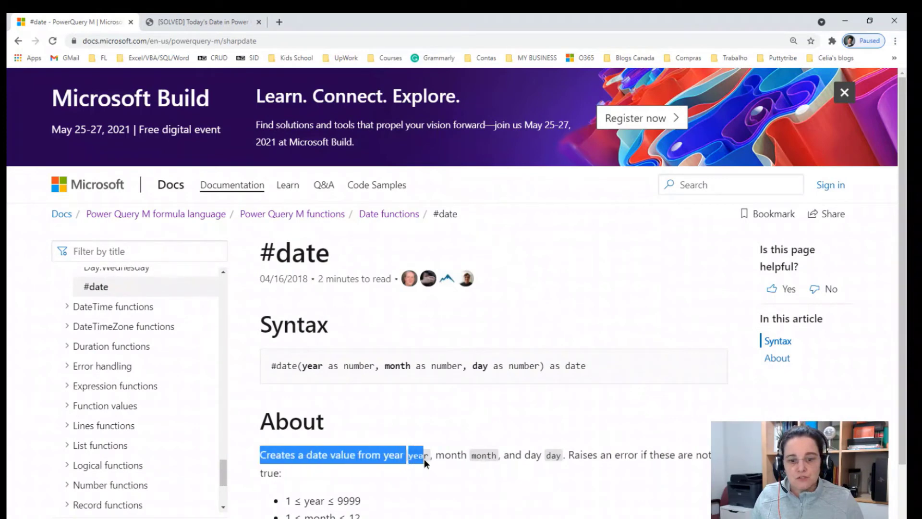
{"action": "left_click_drag", "start_coordinate": [497, 457], "coordinate": [561, 459]}
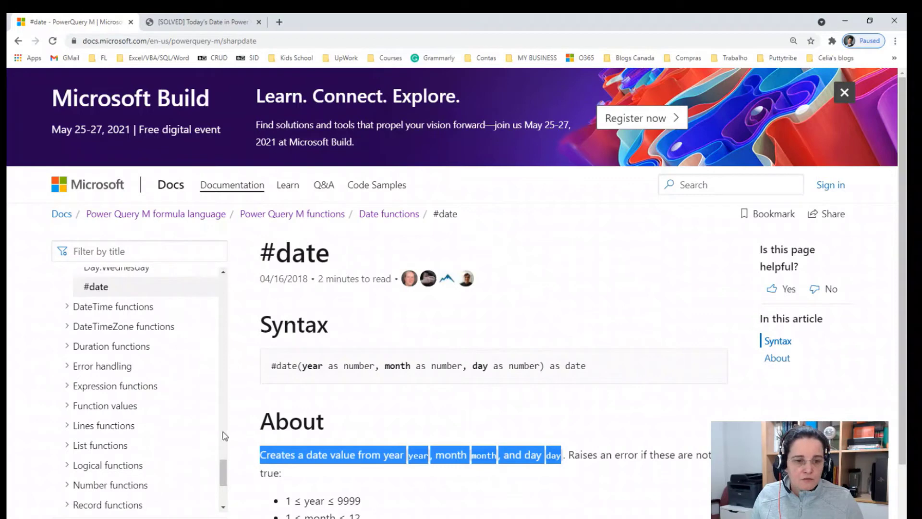
{"action": "left_click_drag", "start_coordinate": [225, 473], "coordinate": [226, 482]}
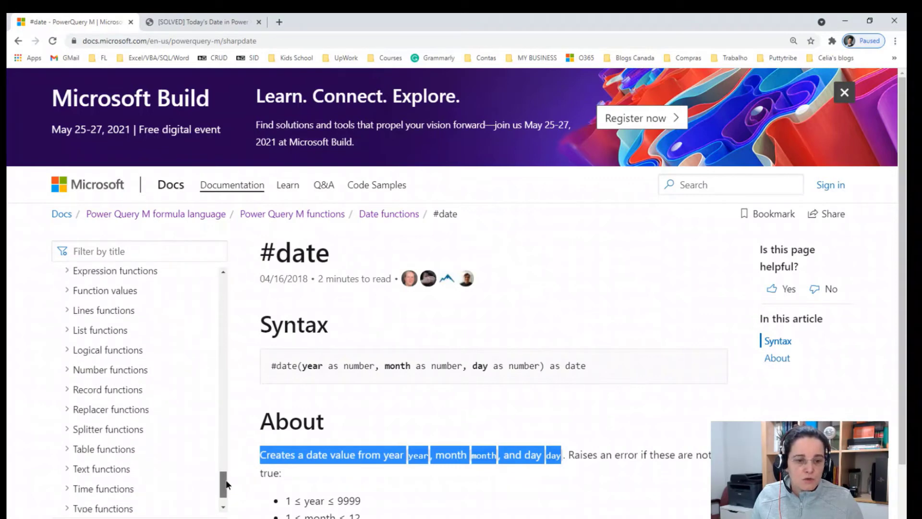
- Find DateTime.LocalNow under DateTime functions and read that it returns the current system date and time
{"action": "key", "text": "ctrl+minus"}
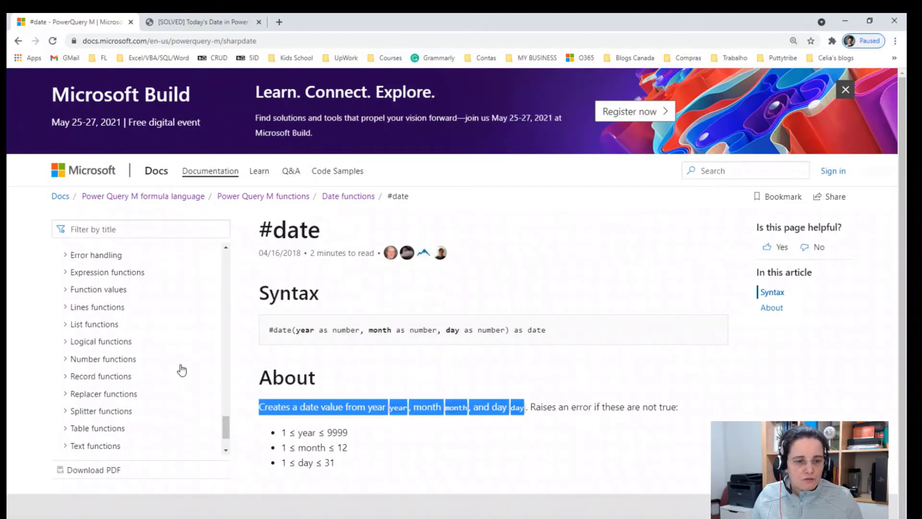
{"action": "scroll", "coordinate": [181, 371], "scroll_direction": "down", "scroll_amount": 2}
{"action": "scroll", "coordinate": [181, 370], "scroll_direction": "up", "scroll_amount": 5}
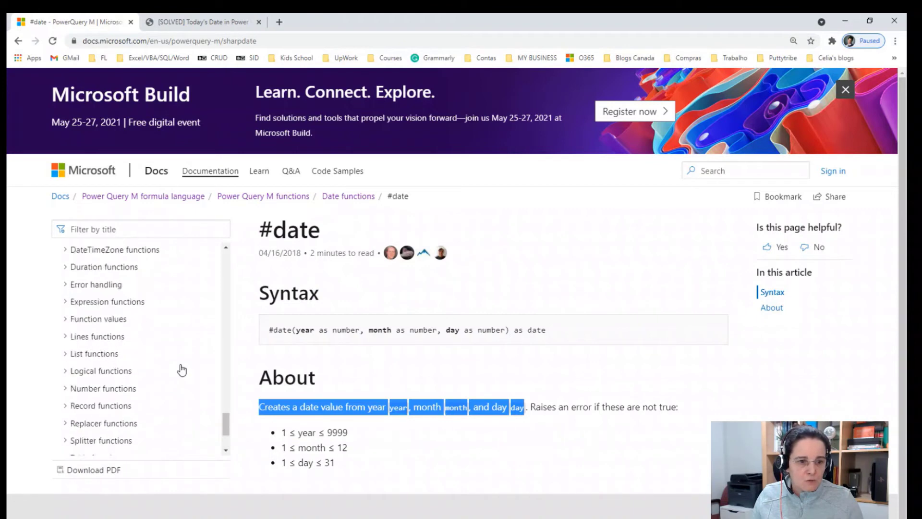
{"action": "scroll", "coordinate": [181, 370], "scroll_direction": "down", "scroll_amount": 3}
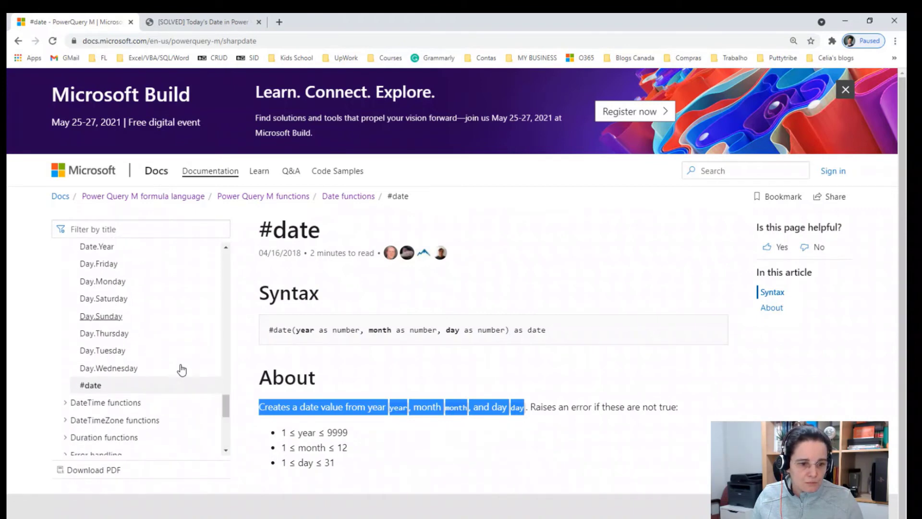
{"action": "left_click", "coordinate": [69, 406]}
{"action": "scroll", "coordinate": [128, 342], "scroll_direction": "down", "scroll_amount": 3}
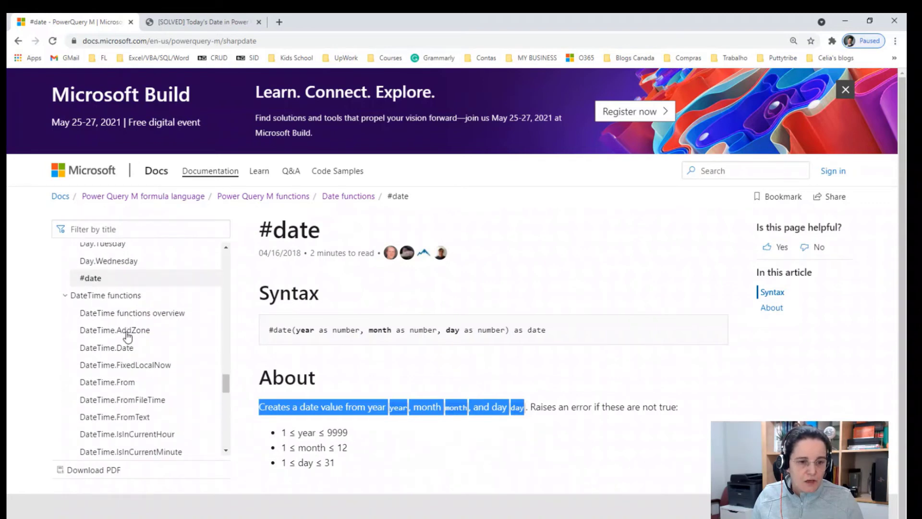
{"action": "key", "text": "ctrl+minus"}
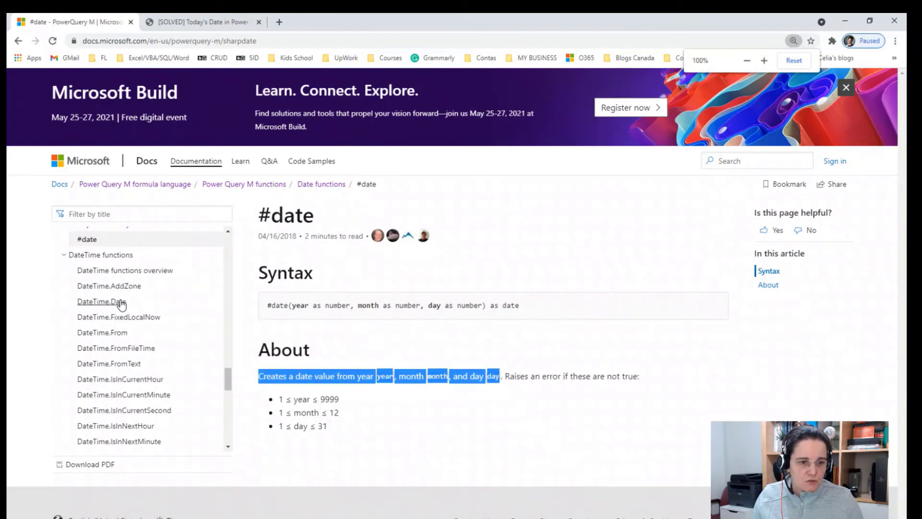
{"action": "key", "text": "ctrl+plus"}
{"action": "key", "text": "ctrl+plus"}
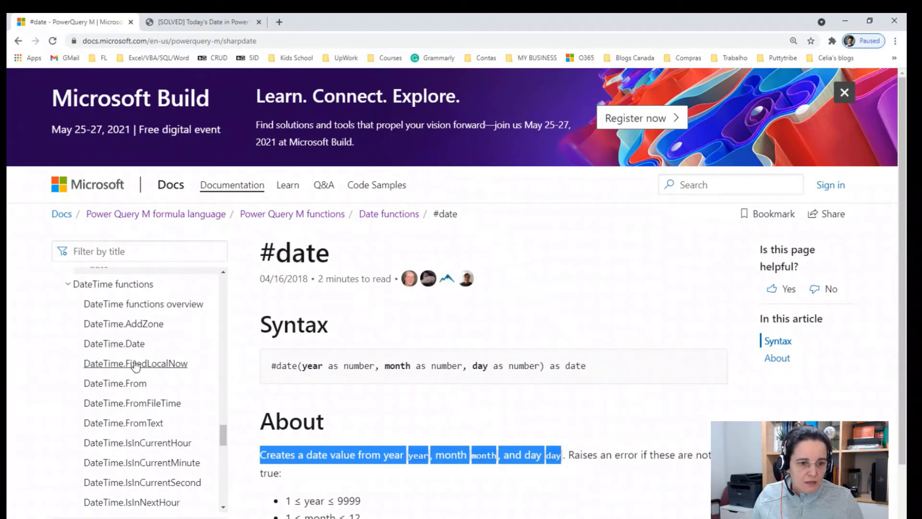
{"action": "scroll", "coordinate": [140, 394], "scroll_direction": "down", "scroll_amount": 5}
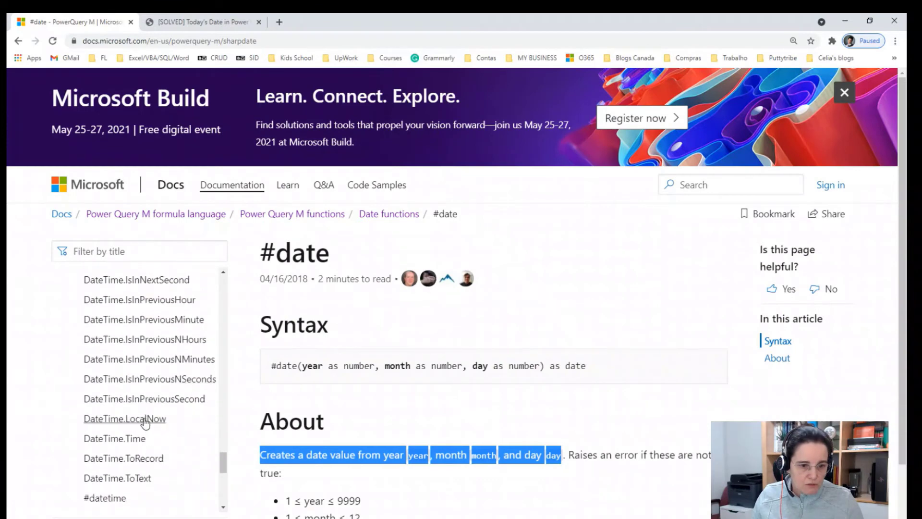
{"action": "left_click", "coordinate": [145, 420]}
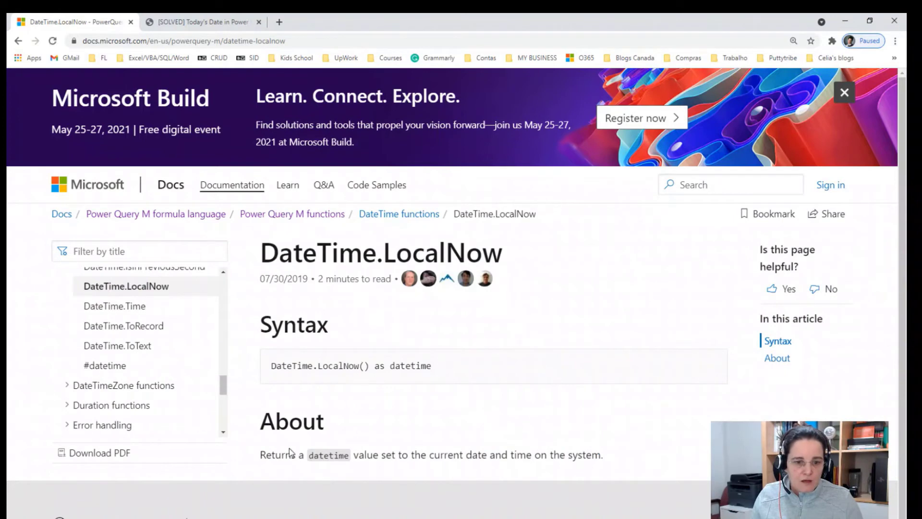
{"action": "left_click_drag", "start_coordinate": [262, 454], "coordinate": [608, 455]}
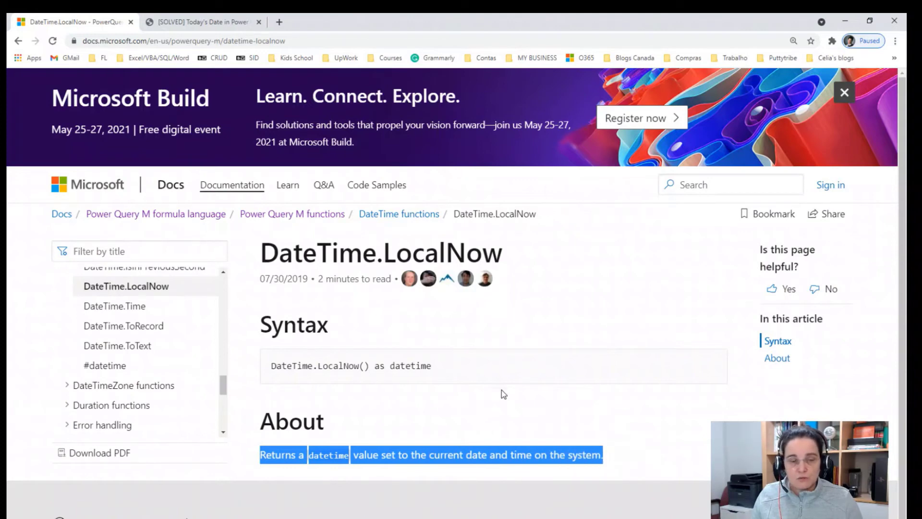
- Back in the Power Query Editor, start replacing the fixed year 2021 with Date.Year(DateTime.Local…)
{"action": "left_click", "coordinate": [847, 22]}
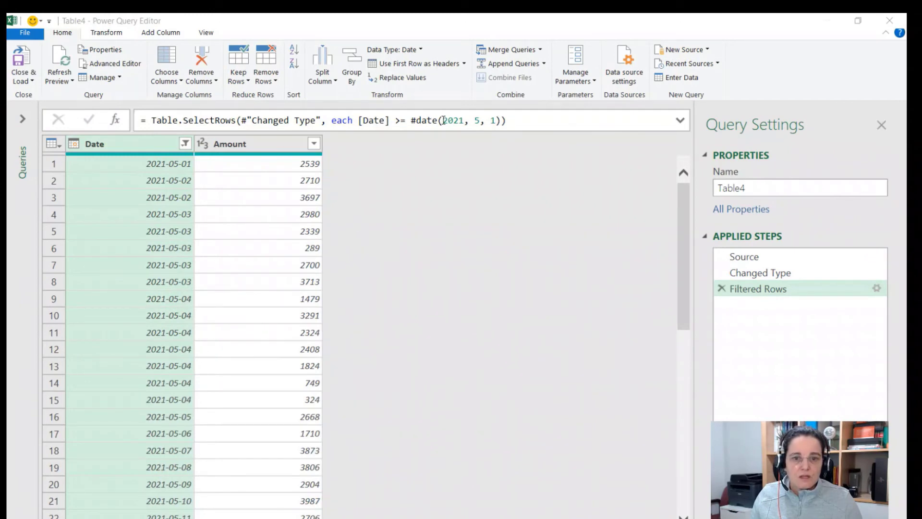
{"action": "left_click_drag", "start_coordinate": [443, 120], "coordinate": [465, 120]}
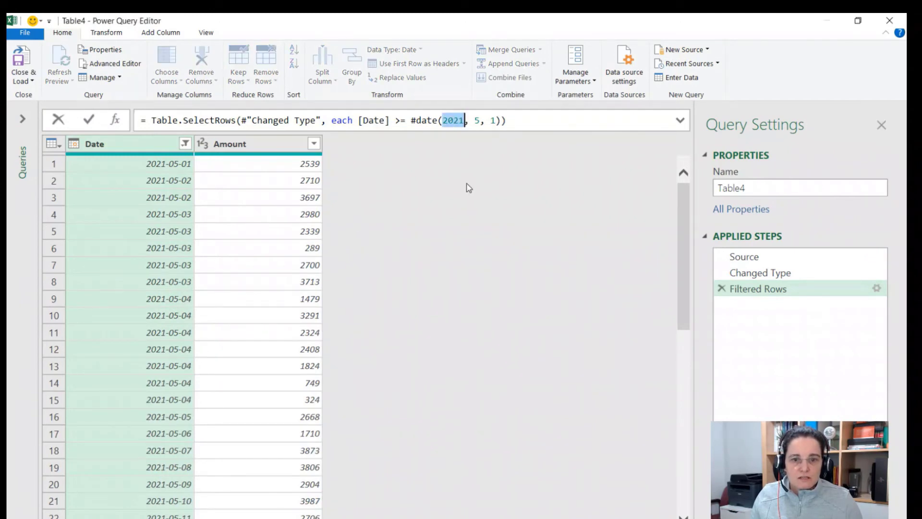
{"action": "type", "text": "Date"}
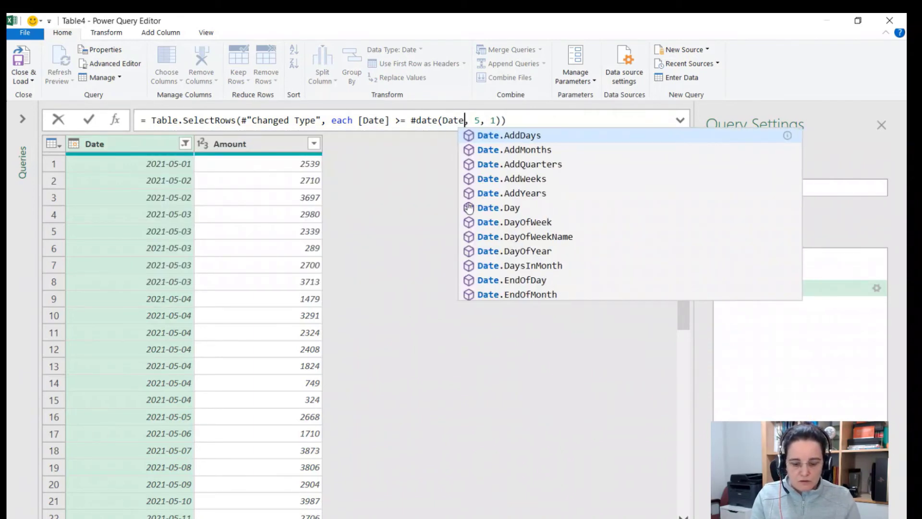
{"action": "type", "text": ".Year"}
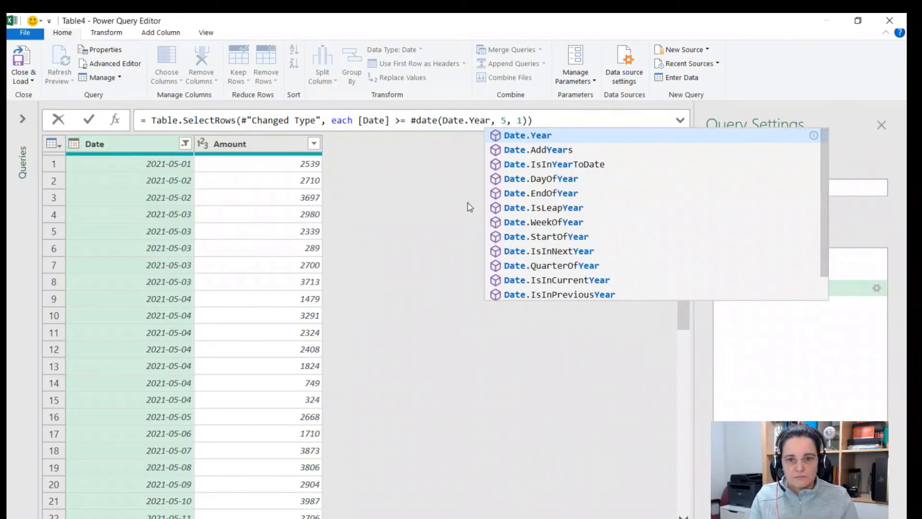
{"action": "key", "text": "Left"}
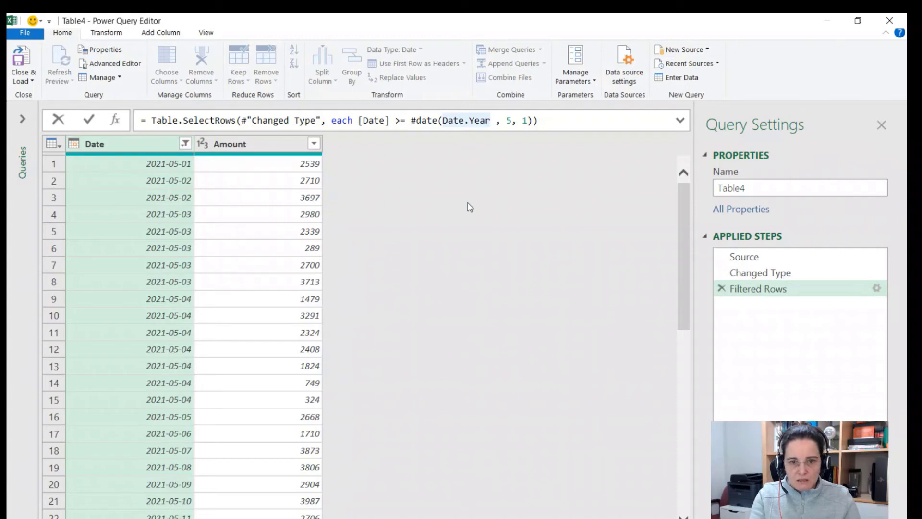
{"action": "type", "text": "("}
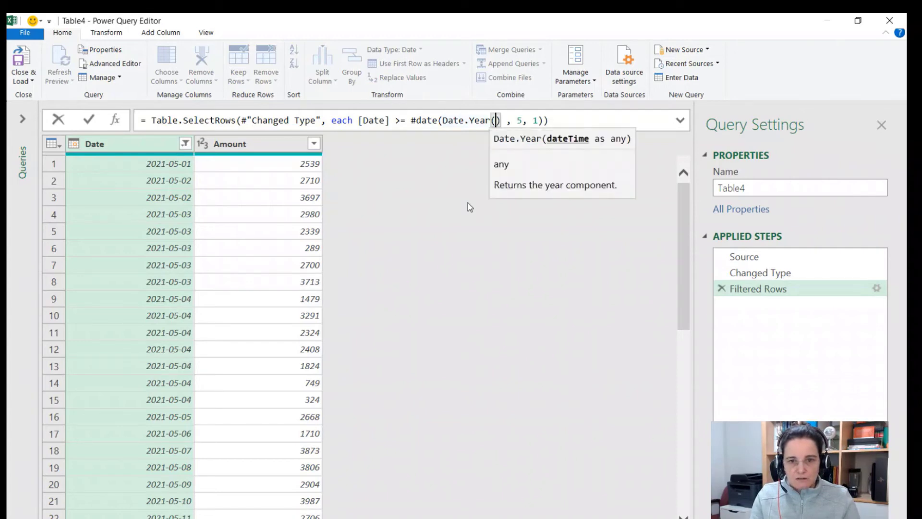
{"action": "type", "text": "DAte"}
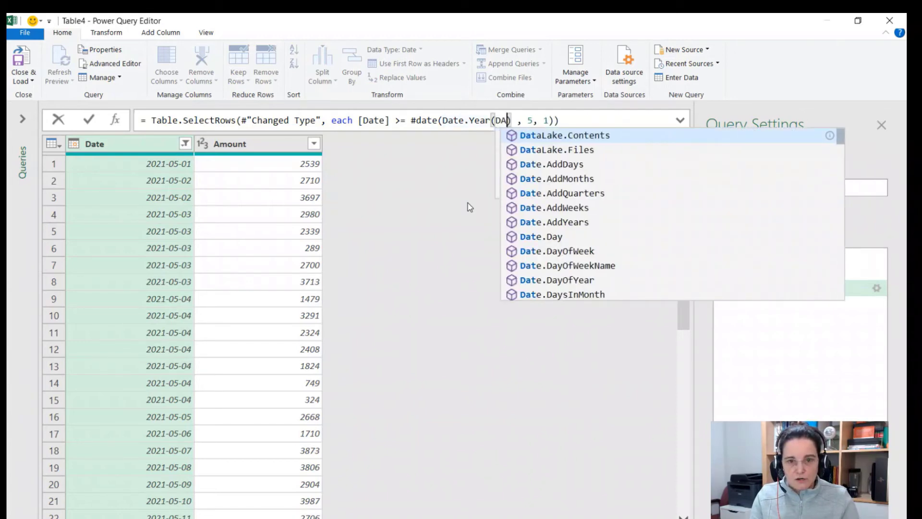
{"action": "key", "text": "BackSpace"}
{"action": "key", "text": "BackSpace"}
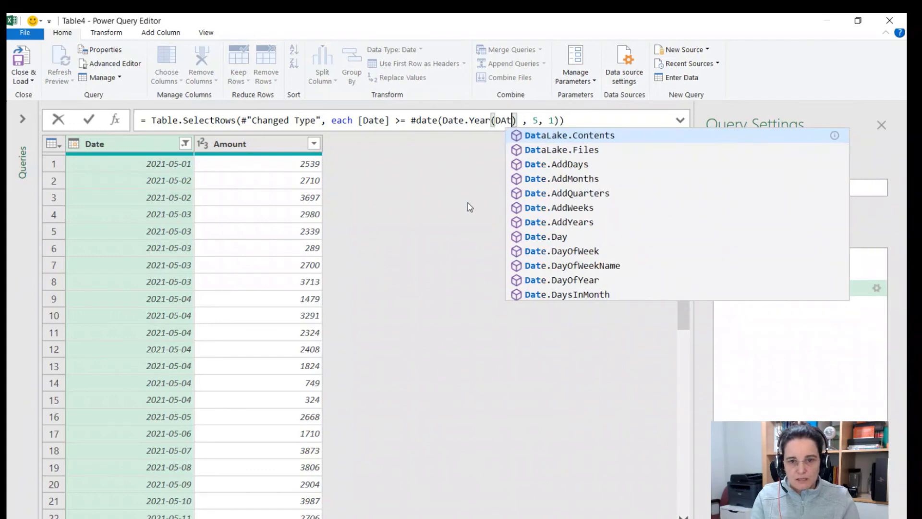
{"action": "key", "text": "BackSpace"}
{"action": "type", "text": "ate"}
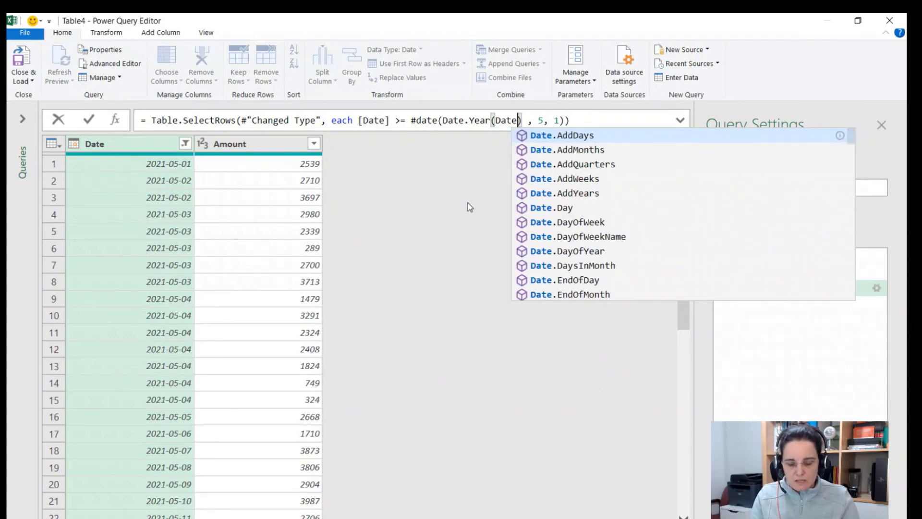
{"action": "type", "text": "Time"}
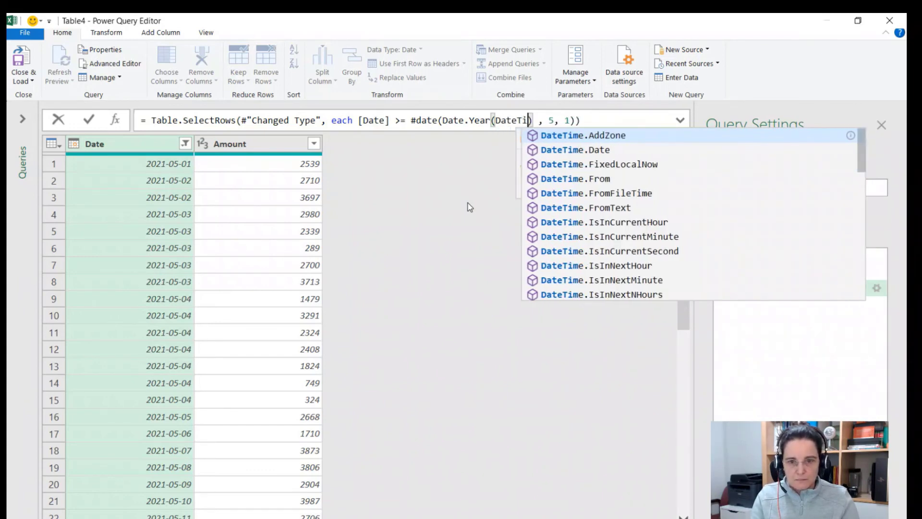
{"action": "type", "text": ".L"}
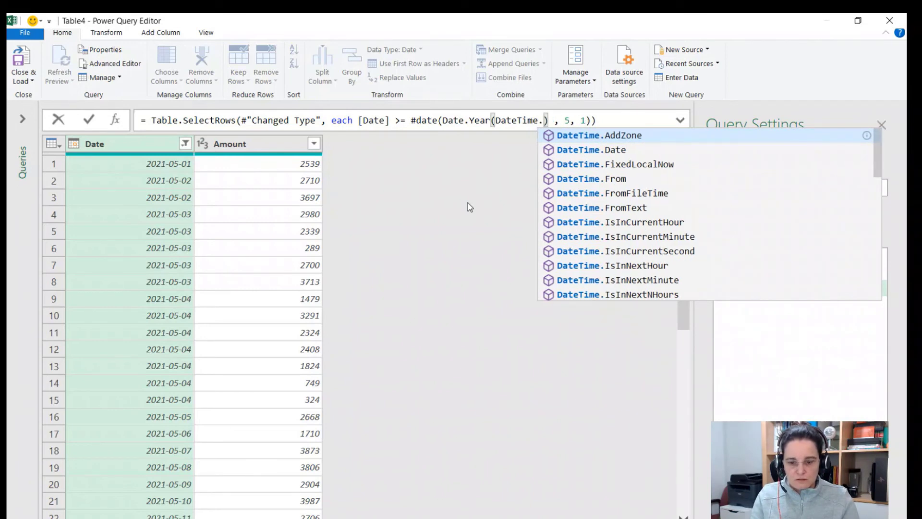
{"action": "type", "text": "ocal"}
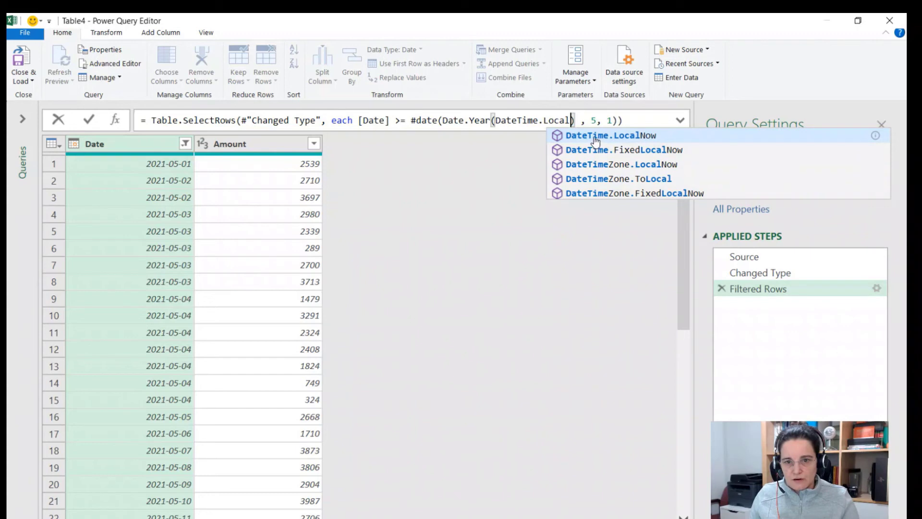
- Complete the year argument as Date.Year(DateTime.LocalNow()) and remove the stray spaces around it
{"action": "key", "text": "Escape"}
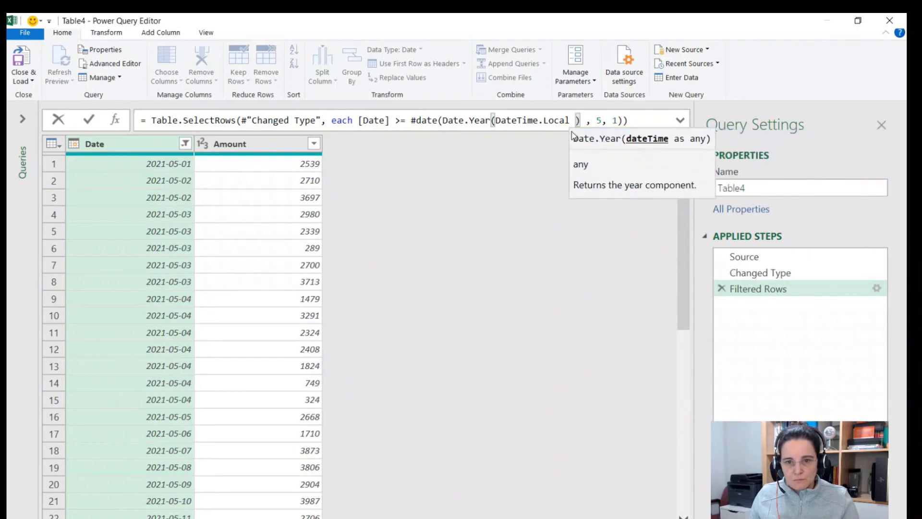
{"action": "left_click", "coordinate": [570, 120]}
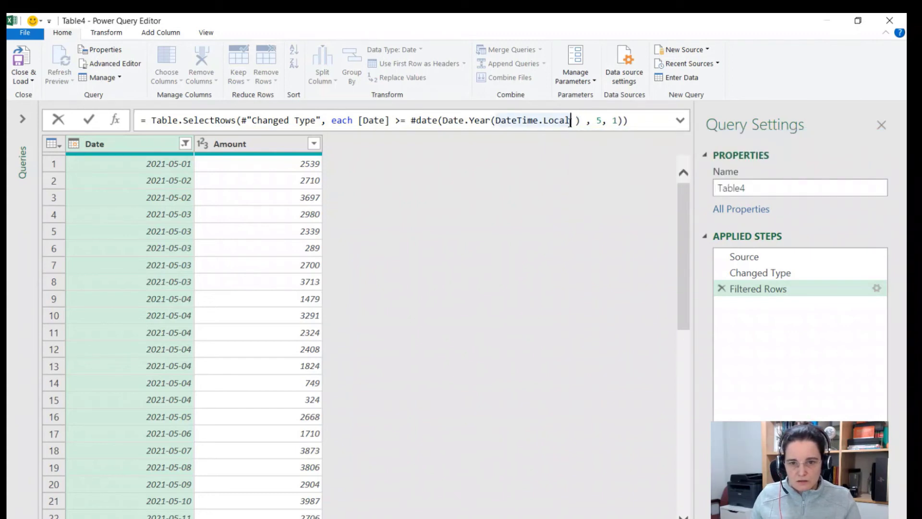
{"action": "type", "text": "N"}
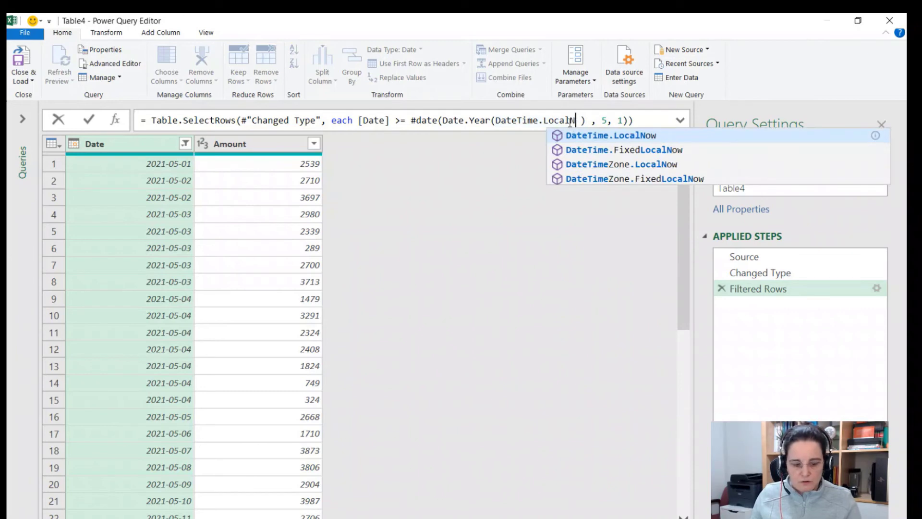
{"action": "key", "text": "Tab"}
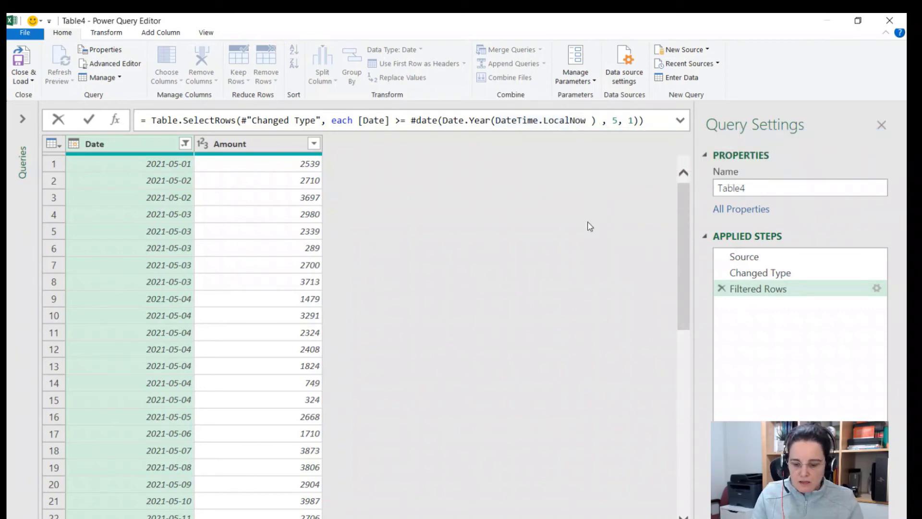
{"action": "type", "text": "("}
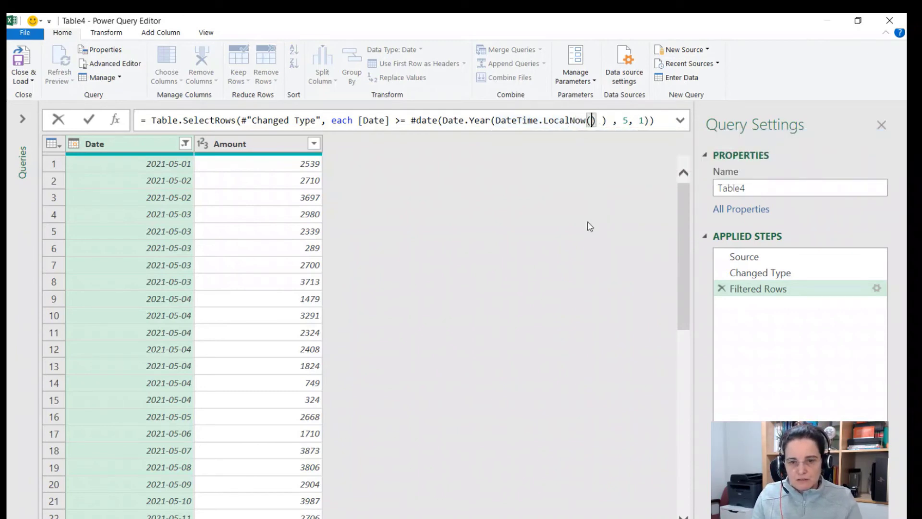
{"action": "type", "text": ")"}
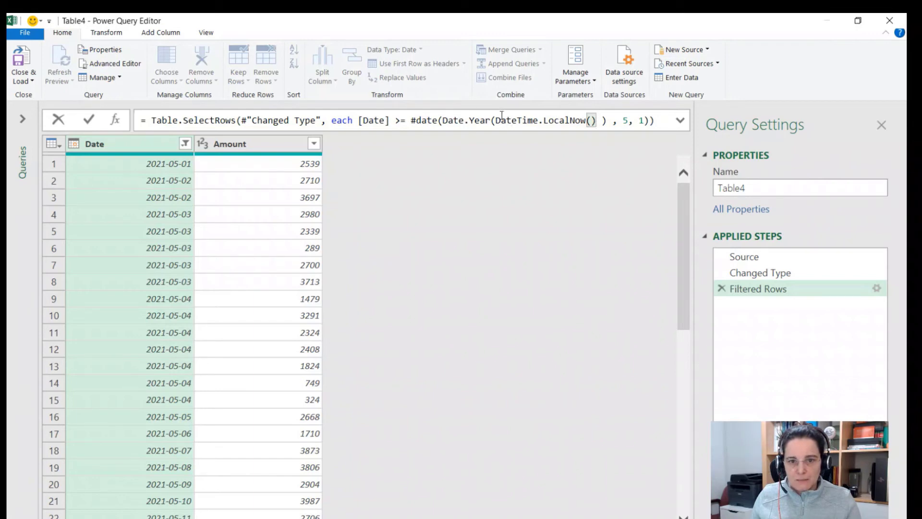
{"action": "key", "text": "Right"}
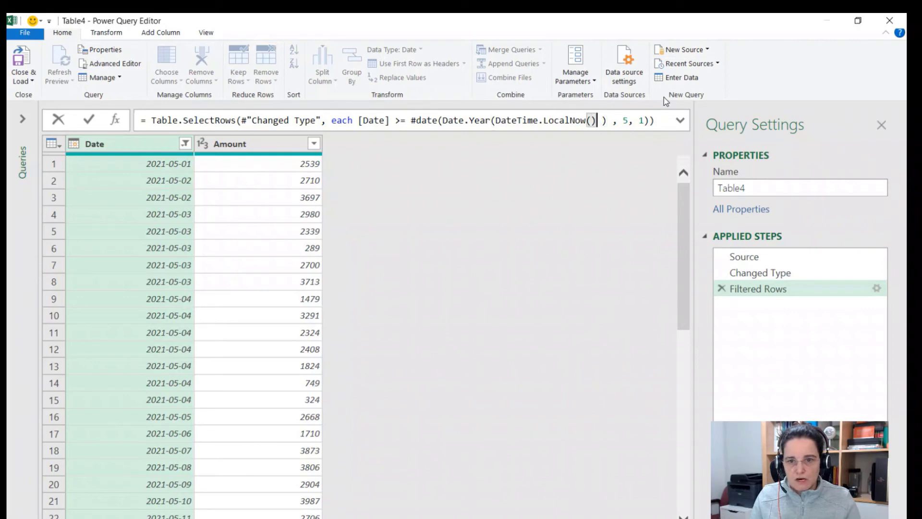
{"action": "key", "text": "BackSpace"}
{"action": "key", "text": "Right"}
{"action": "key", "text": "Right"}
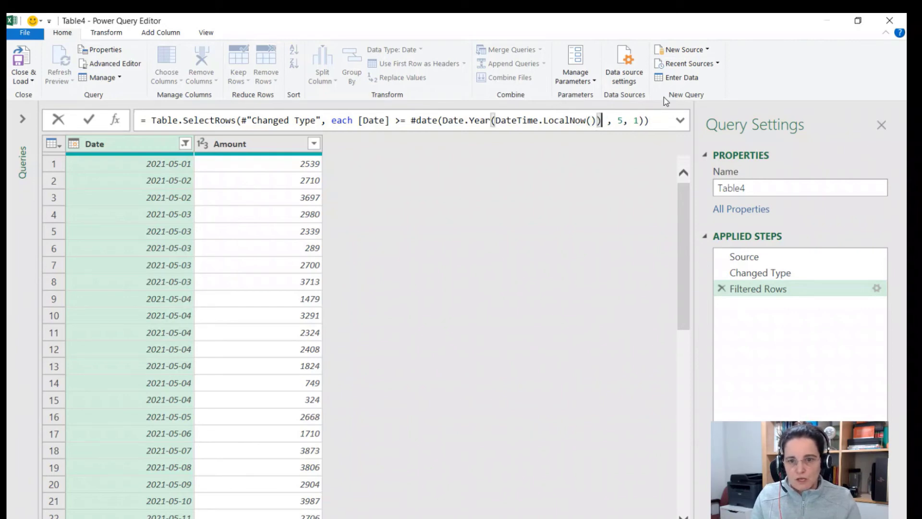
{"action": "key", "text": "BackSpace"}
{"action": "key", "text": "Right"}
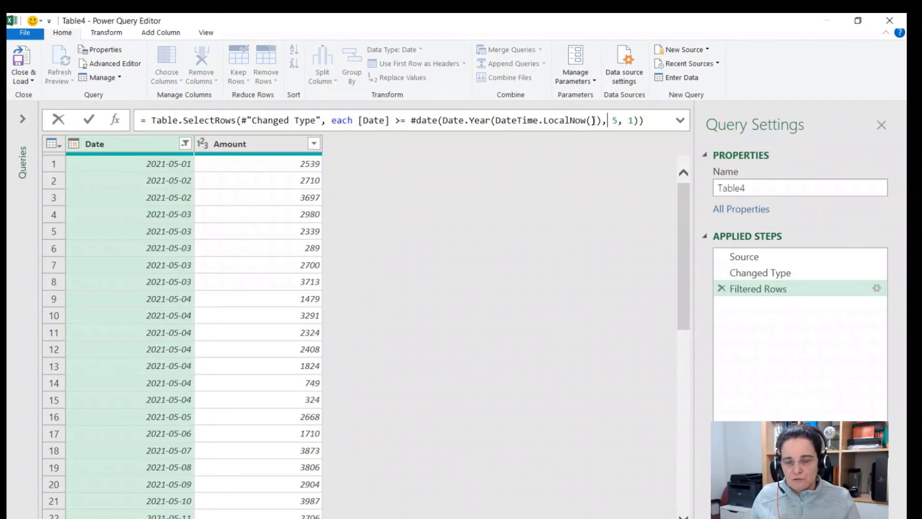
- Replace the month 5 with the copied expression, changed to Date.Month(DateTime.LocalNow())
{"action": "left_click", "coordinate": [465, 122]}
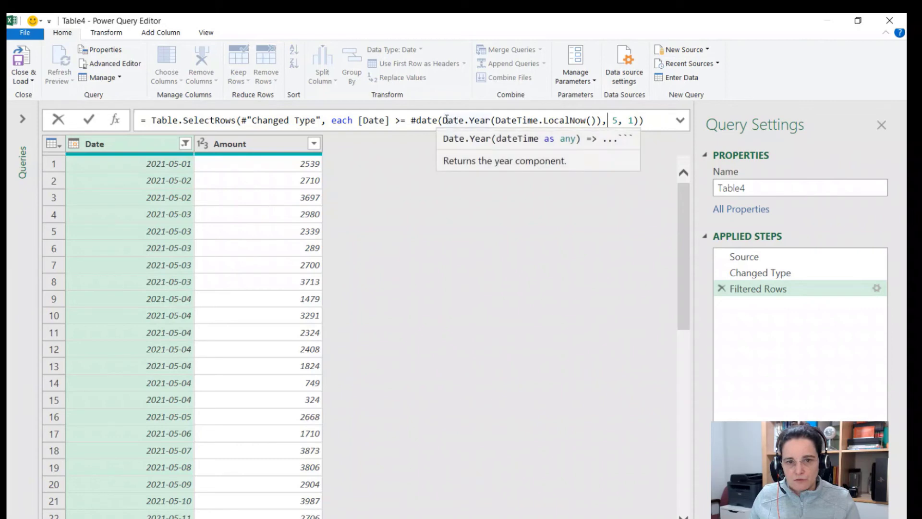
{"action": "left_click_drag", "start_coordinate": [443, 120], "coordinate": [602, 120]}
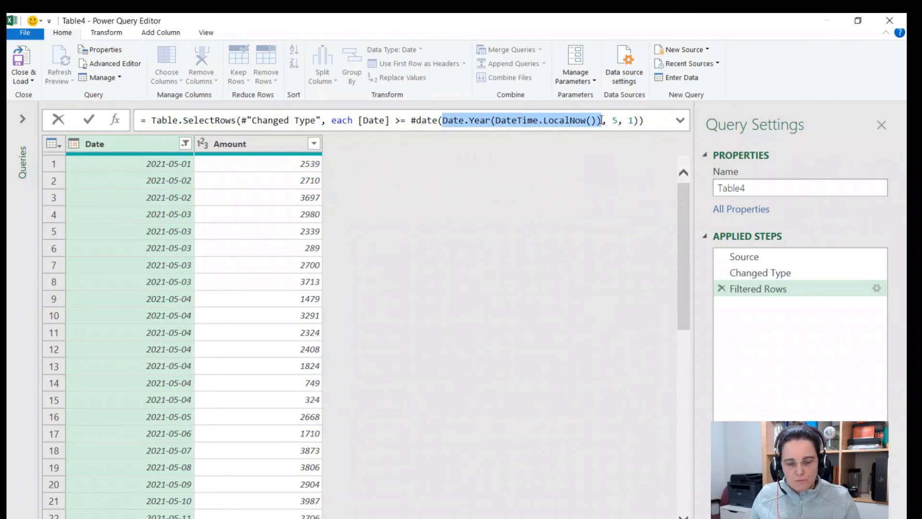
{"action": "double_click", "coordinate": [615, 121]}
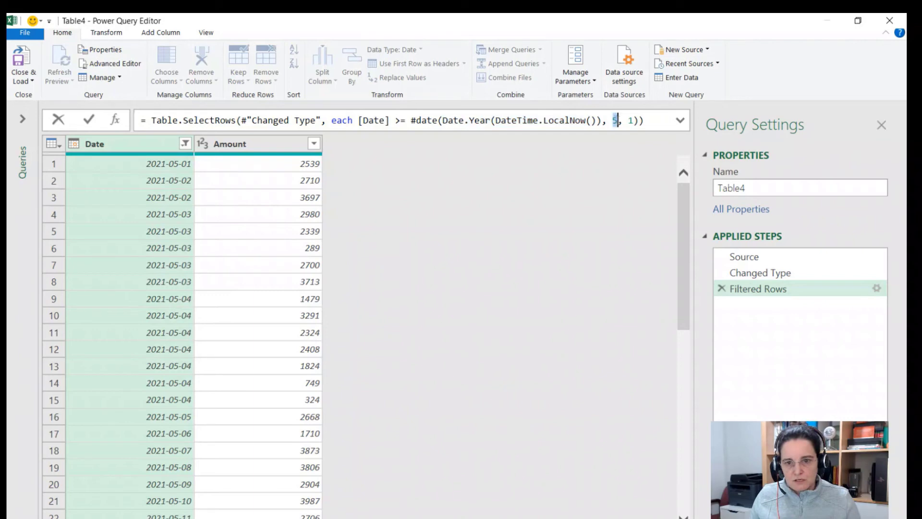
{"action": "key", "text": "BackSpace"}
{"action": "key", "text": "BackSpace"}
{"action": "key", "text": "BackSpace"}
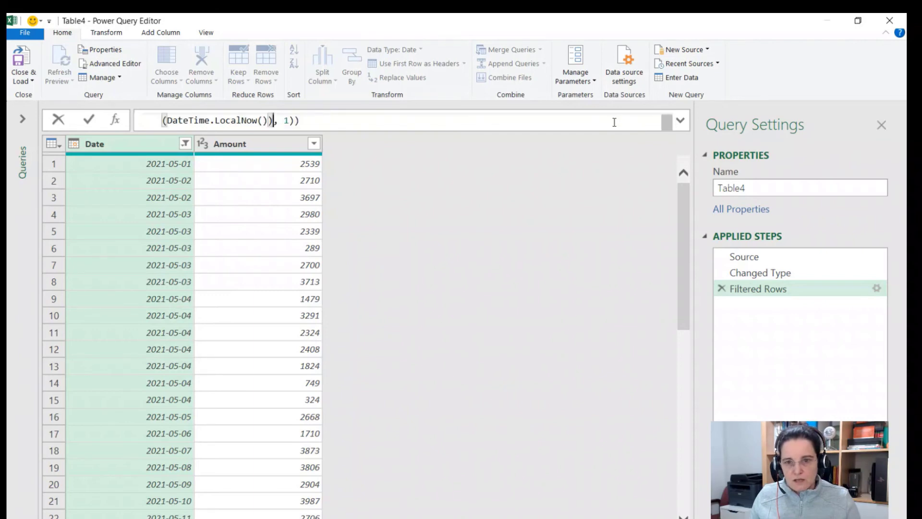
{"action": "left_click", "coordinate": [679, 120]}
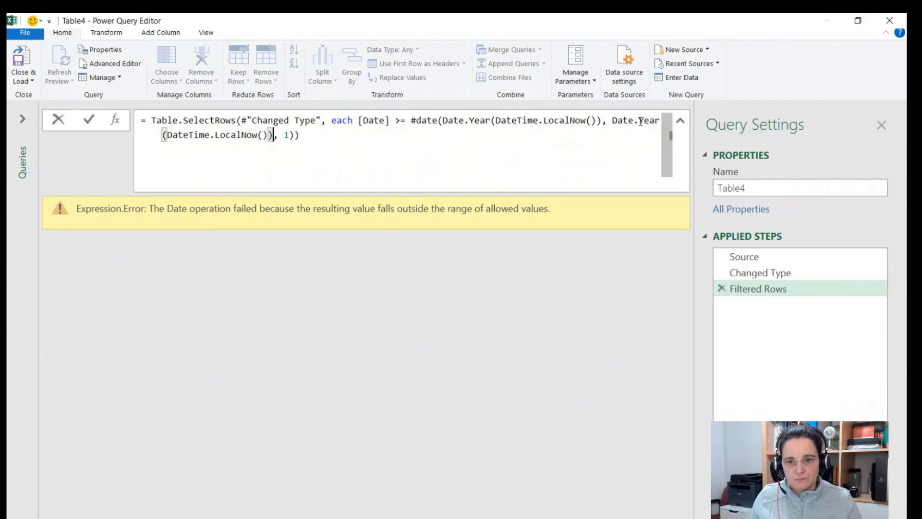
{"action": "left_click_drag", "start_coordinate": [638, 121], "coordinate": [657, 124]}
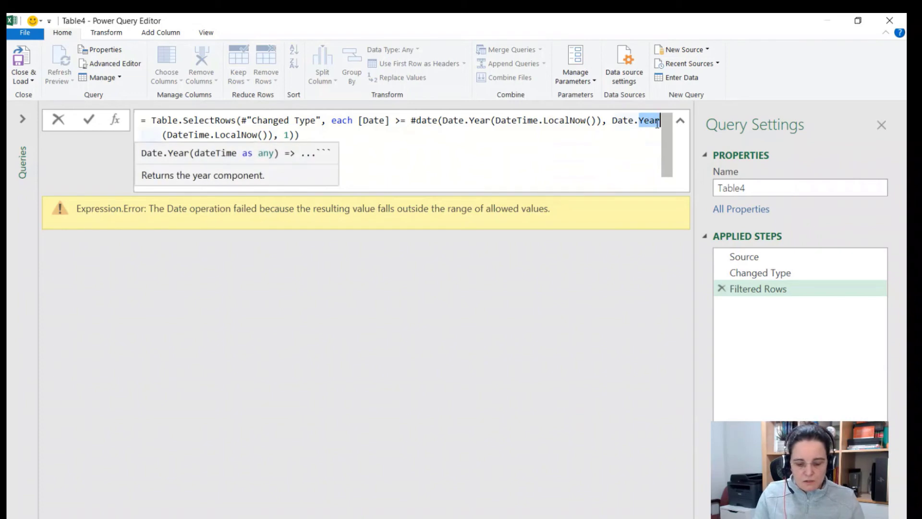
{"action": "type", "text": "Month"}
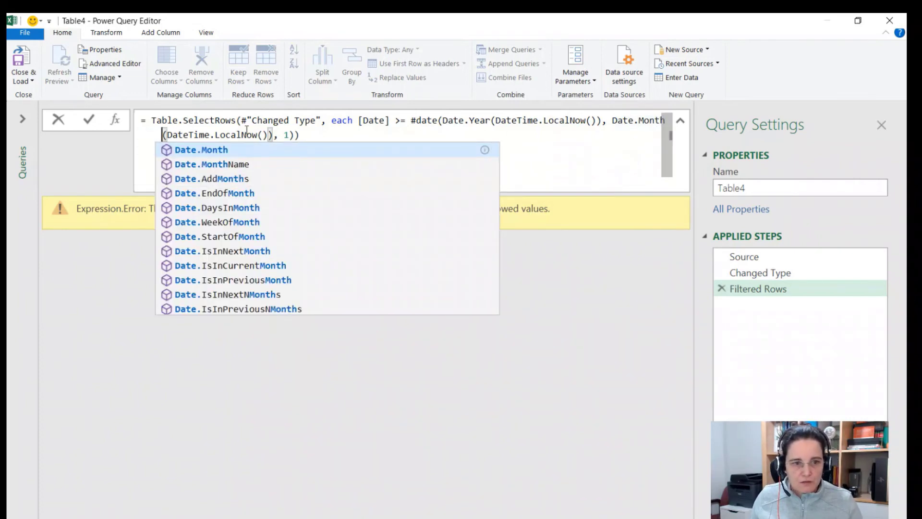
- Commit the filter formula, check its closing brackets, and collapse the formula bar to one line
{"action": "left_click", "coordinate": [273, 135]}
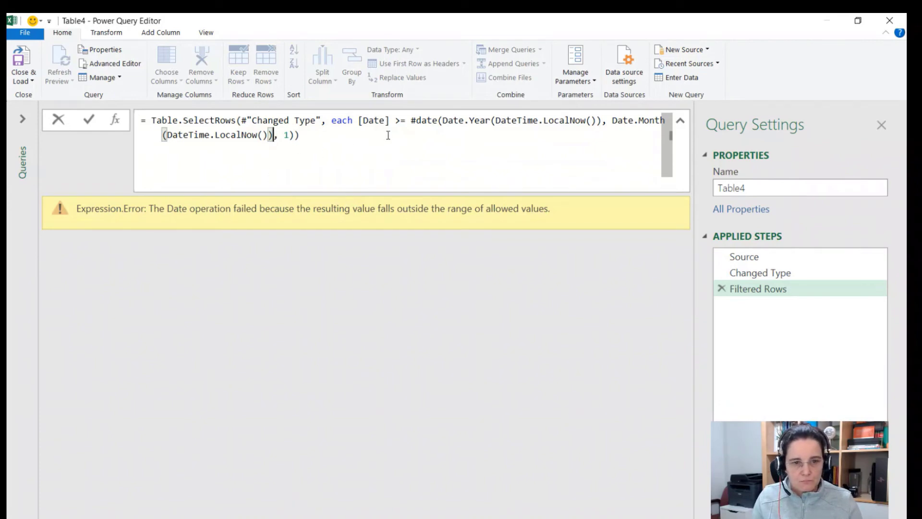
{"action": "key", "text": "Right"}
{"action": "key", "text": "Right"}
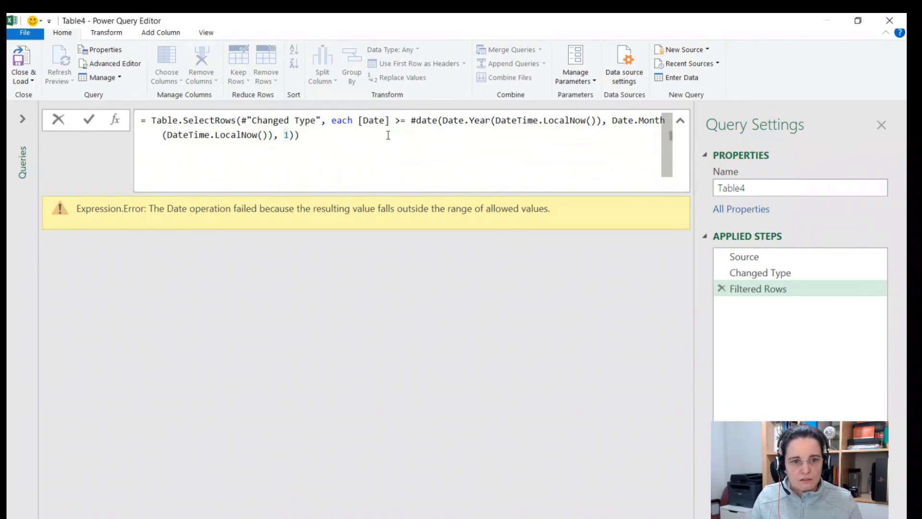
{"action": "key", "text": "Right"}
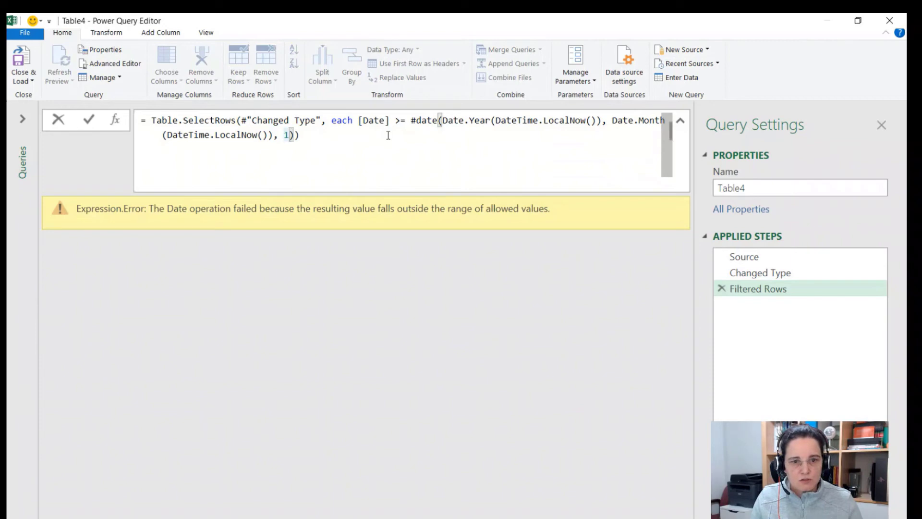
{"action": "key", "text": "Return"}
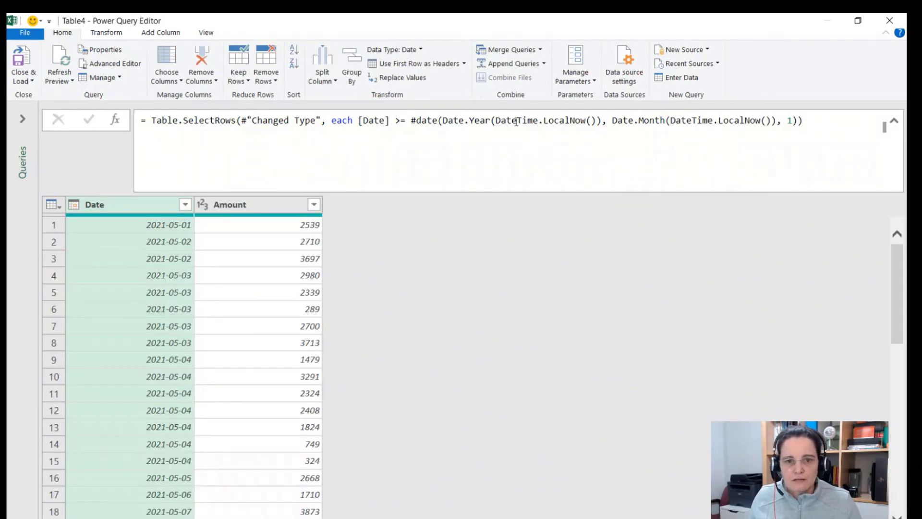
{"action": "left_click", "coordinate": [442, 120]}
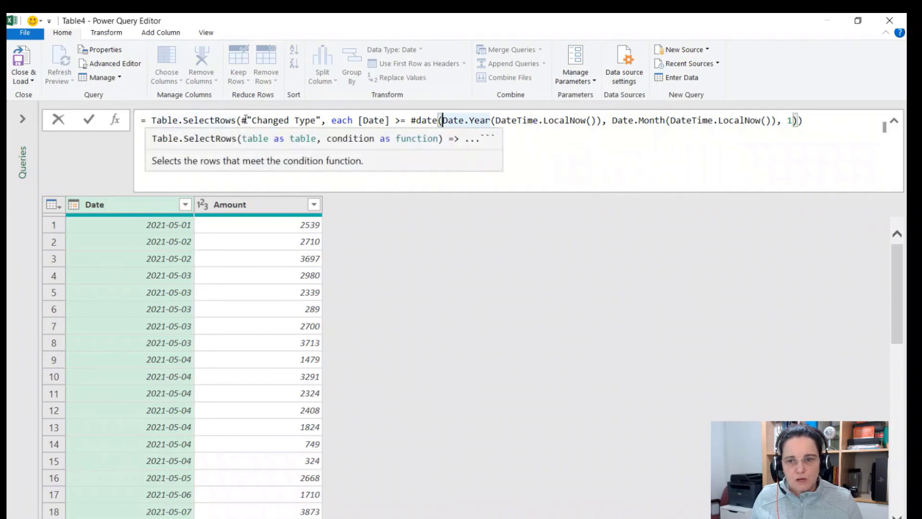
{"action": "left_click", "coordinate": [811, 122]}
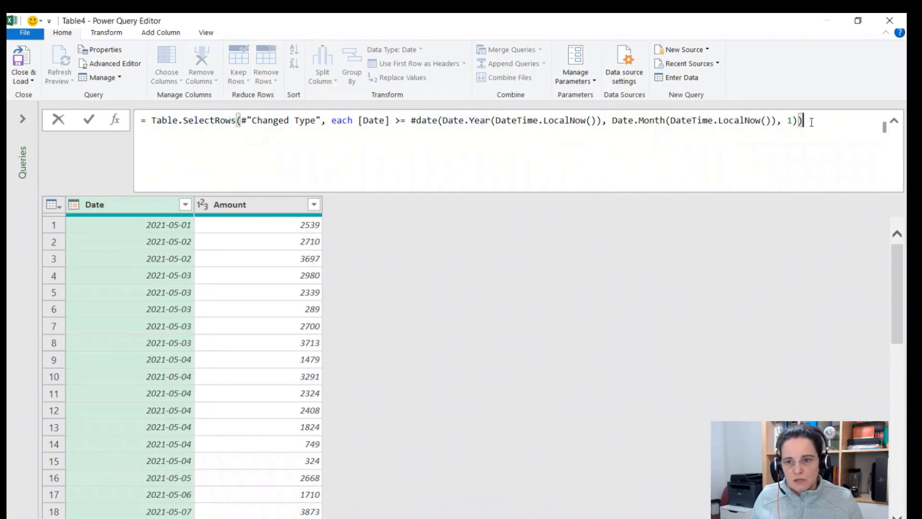
{"action": "key", "text": "Left"}
{"action": "key", "text": "Left"}
{"action": "key", "text": "Left"}
{"action": "key", "text": "Left"}
{"action": "key", "text": "Left"}
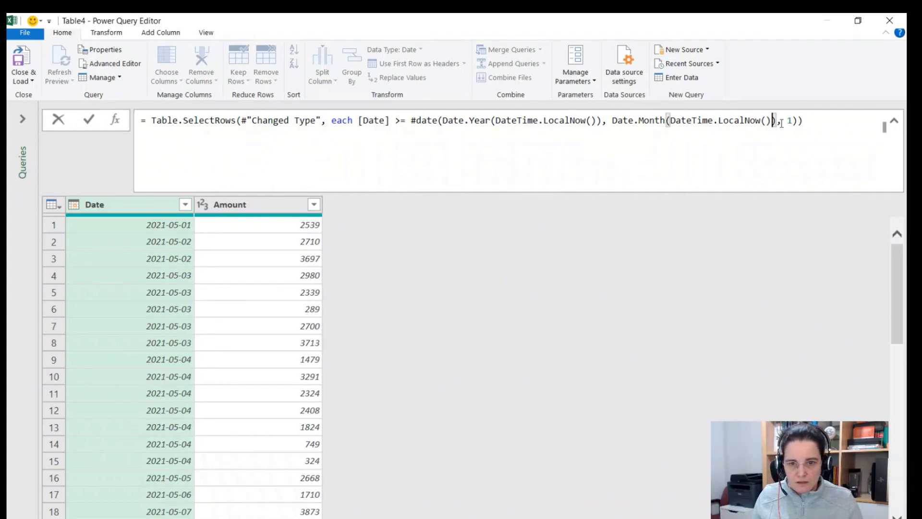
{"action": "left_click", "coordinate": [827, 125]}
{"action": "key", "text": "Return"}
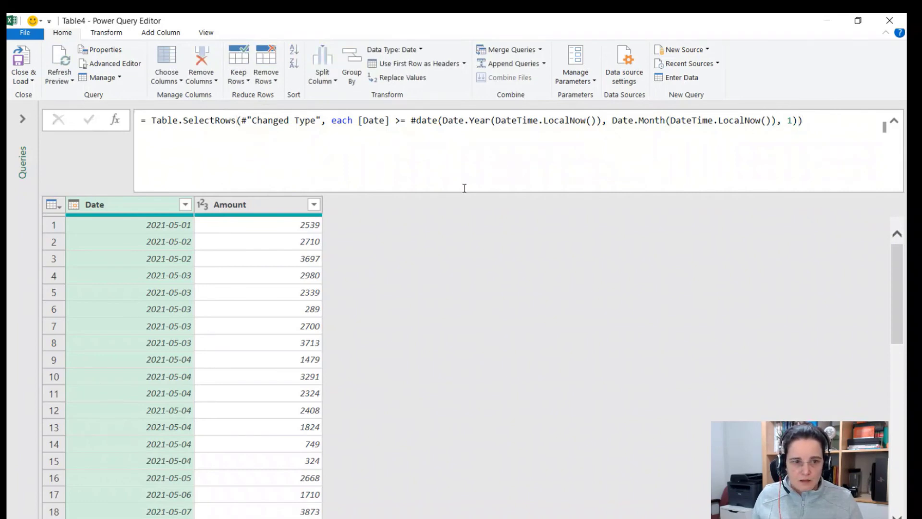
{"action": "scroll", "coordinate": [353, 229], "scroll_direction": "down", "scroll_amount": 1}
{"action": "scroll", "coordinate": [352, 231], "scroll_direction": "up", "scroll_amount": 1}
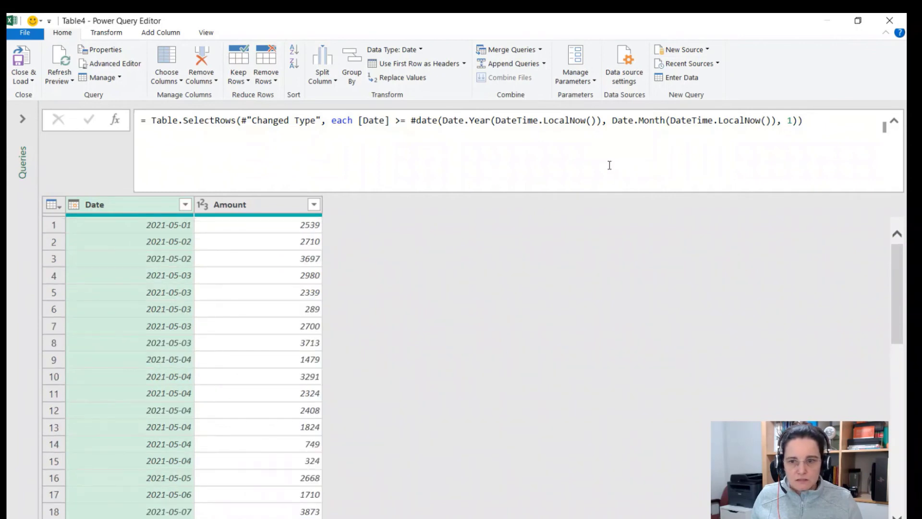
{"action": "left_click", "coordinate": [894, 121]}
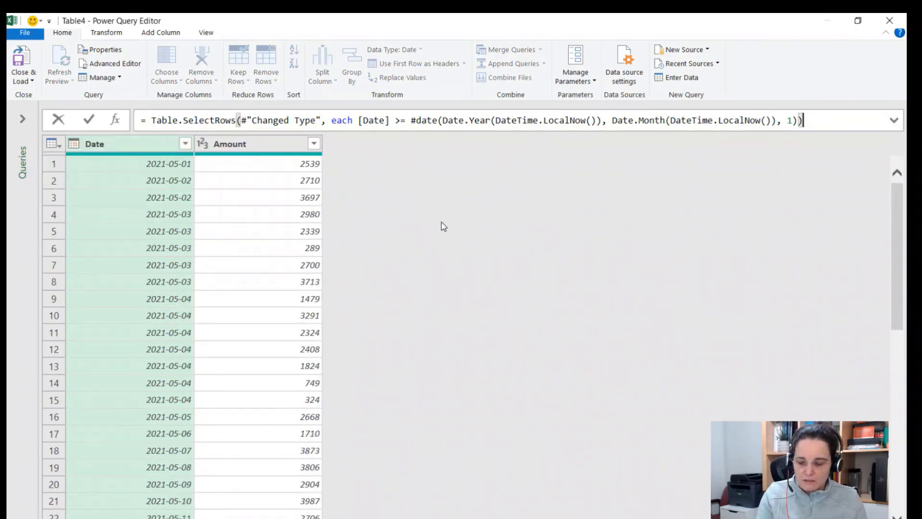
- Commit the date filter, show Query Settings, and check the 81 dates from 2021-05-01 to 2021-07-09
{"action": "key", "text": "ctrl+minus"}
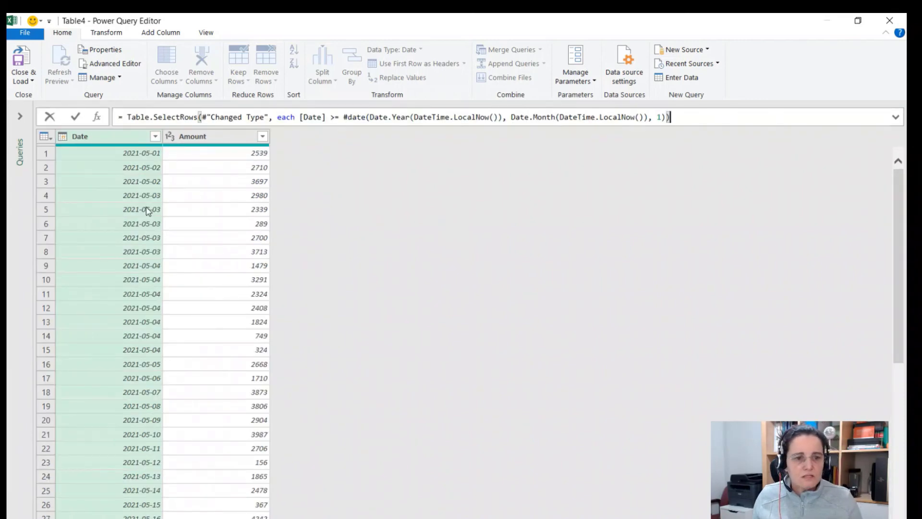
{"action": "left_click", "coordinate": [204, 36]}
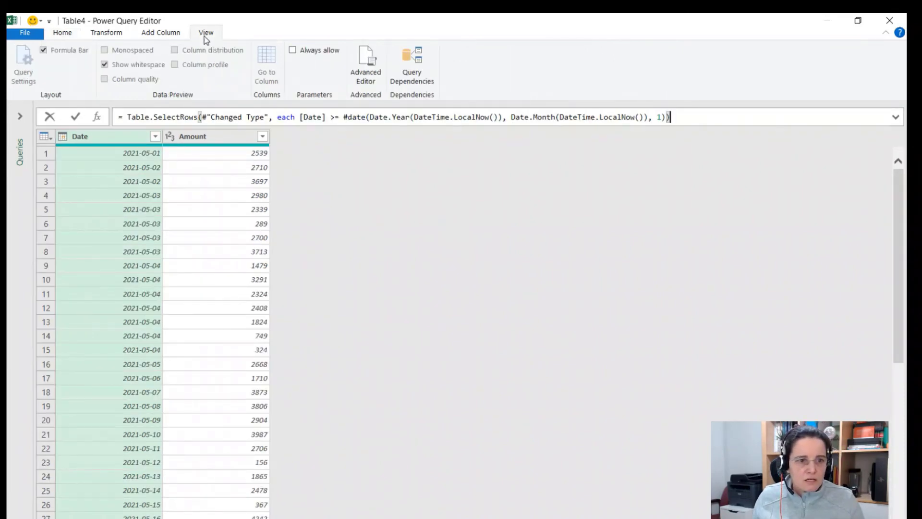
{"action": "key", "text": "Return"}
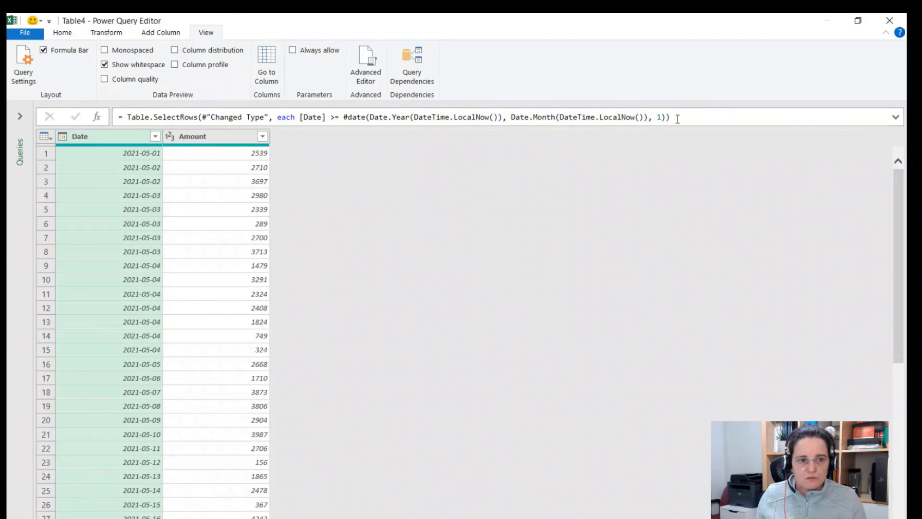
{"action": "left_click", "coordinate": [20, 61]}
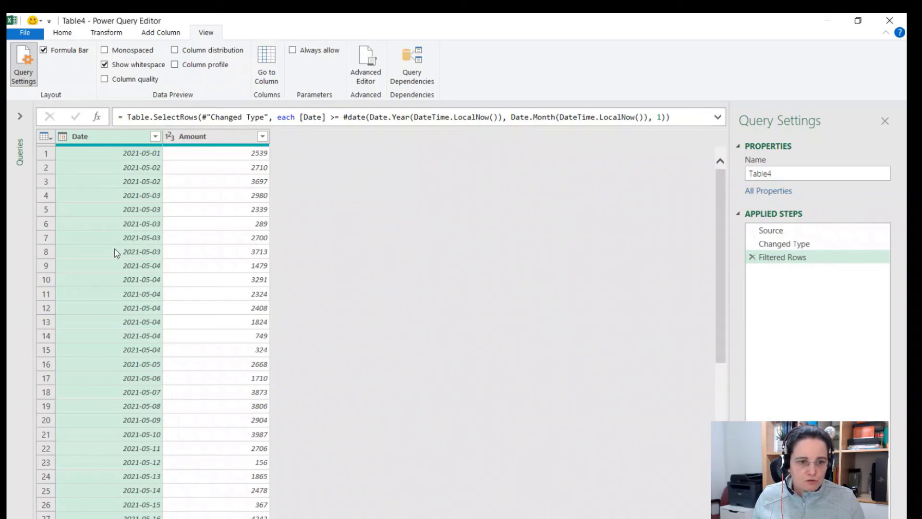
{"action": "left_click", "coordinate": [142, 157]}
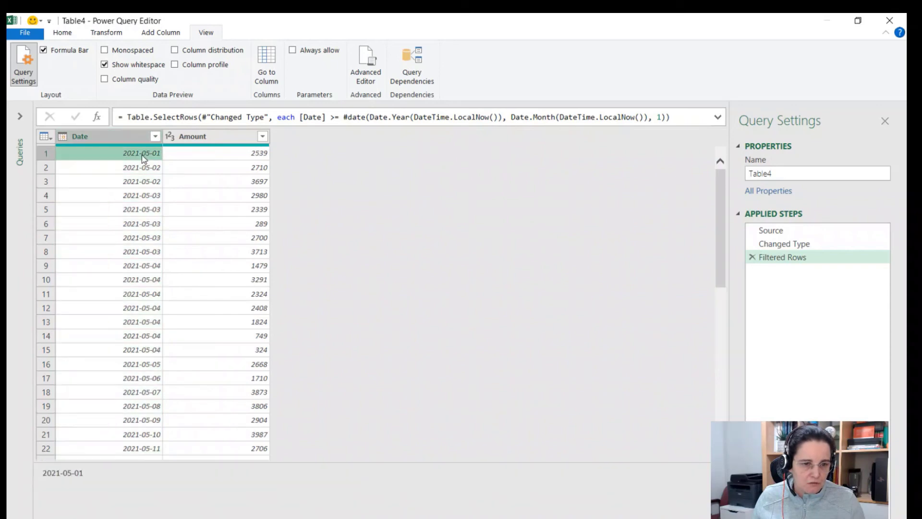
{"action": "scroll", "coordinate": [142, 159], "scroll_direction": "down", "scroll_amount": 12}
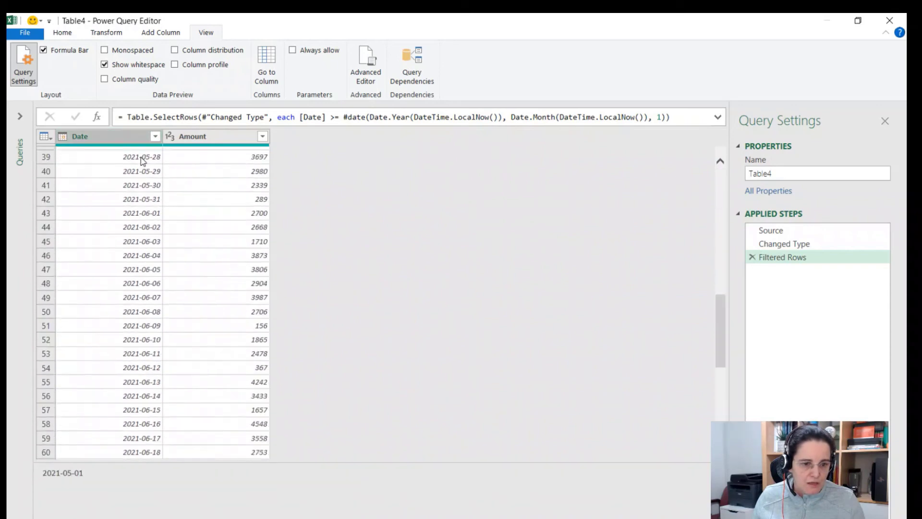
{"action": "scroll", "coordinate": [143, 161], "scroll_direction": "down", "scroll_amount": 7}
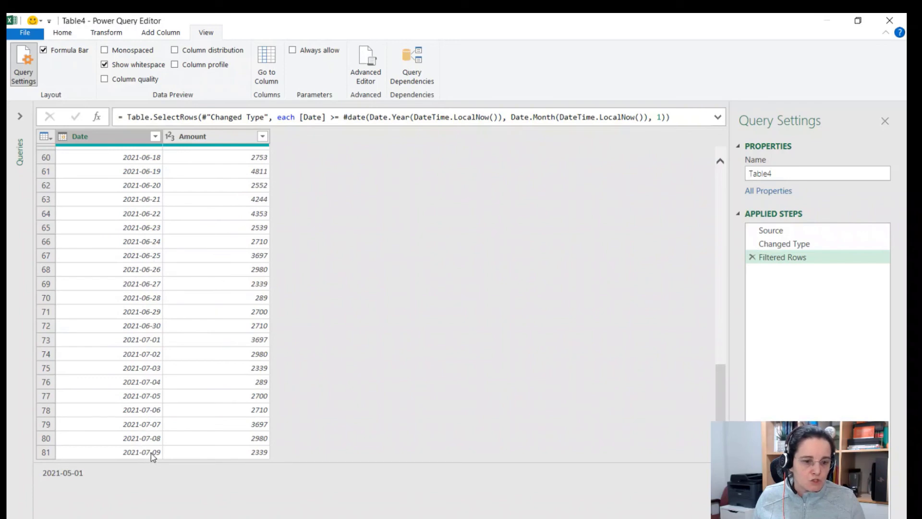
{"action": "scroll", "coordinate": [155, 326], "scroll_direction": "up", "scroll_amount": 3}
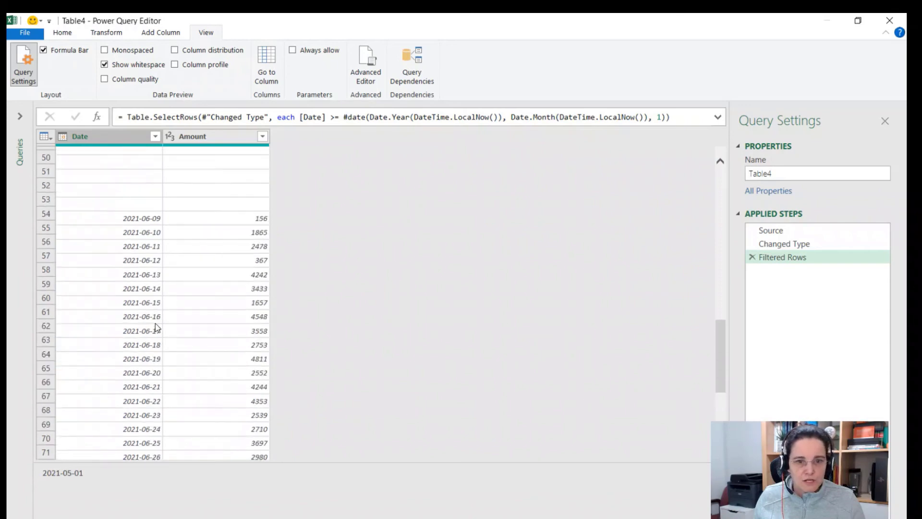
- Close & Load To a table on the existing Data2 worksheet starting at cell D6
{"action": "left_click", "coordinate": [65, 36]}
{"action": "left_click", "coordinate": [23, 79]}
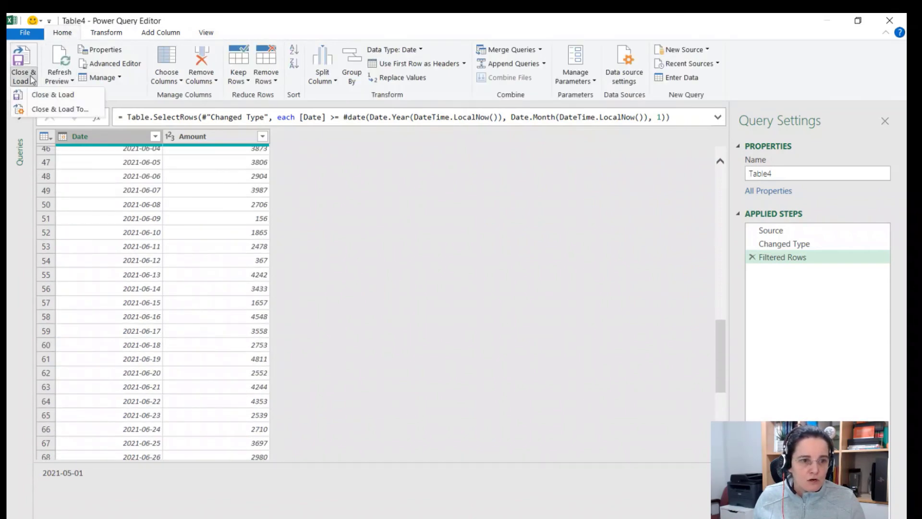
{"action": "left_click", "coordinate": [54, 110]}
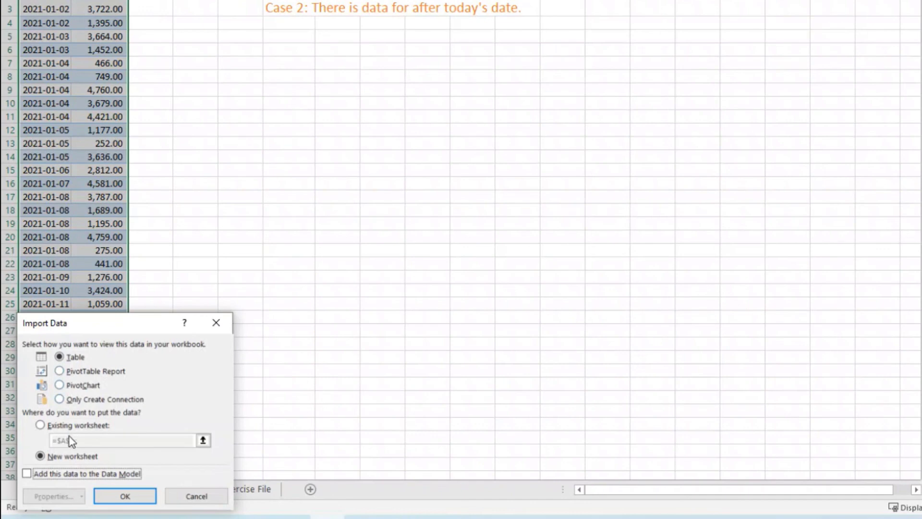
{"action": "left_click", "coordinate": [44, 426]}
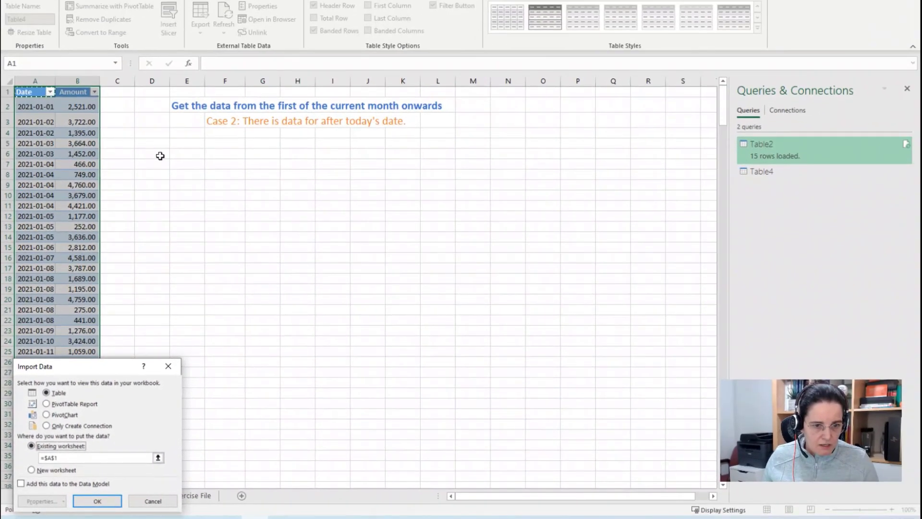
{"action": "left_click", "coordinate": [163, 155]}
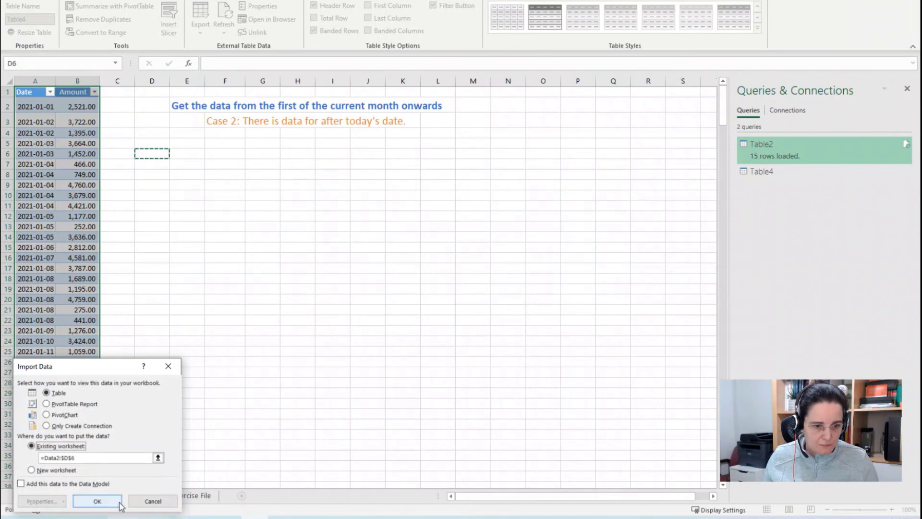
{"action": "left_click", "coordinate": [97, 501]}
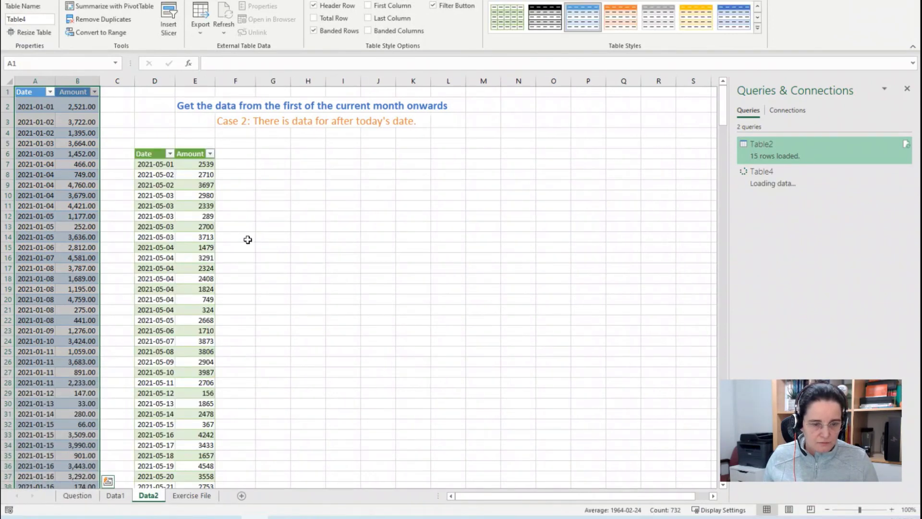
{"action": "left_click", "coordinate": [182, 165]}
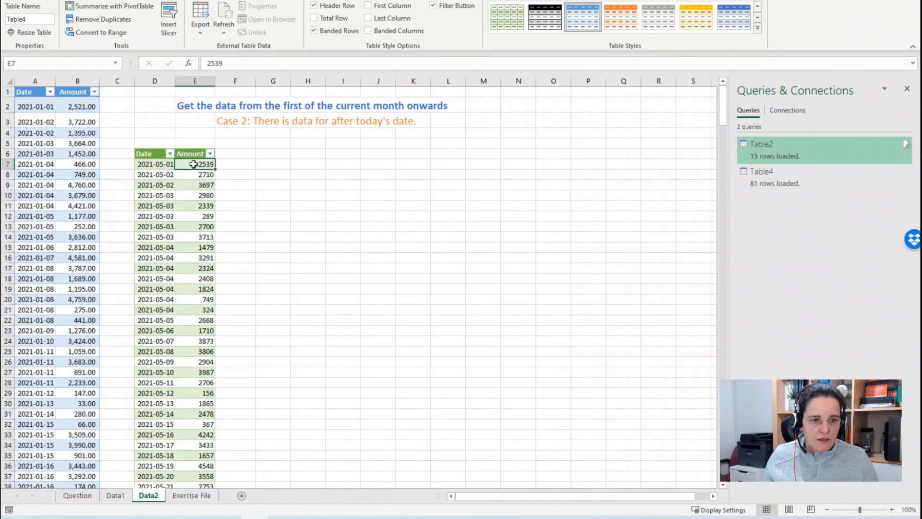
{"action": "key", "text": "ctrl+shift+Down"}
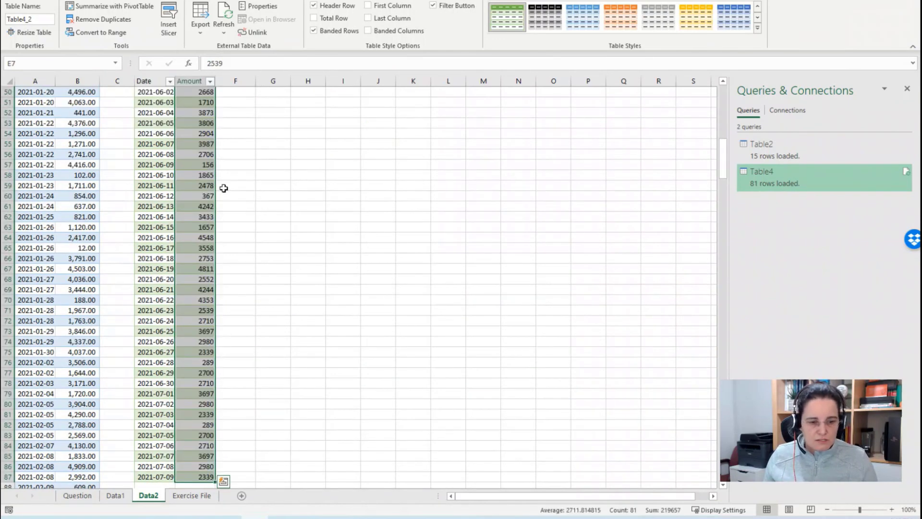
{"action": "scroll", "coordinate": [222, 187], "scroll_direction": "down", "scroll_amount": 5}
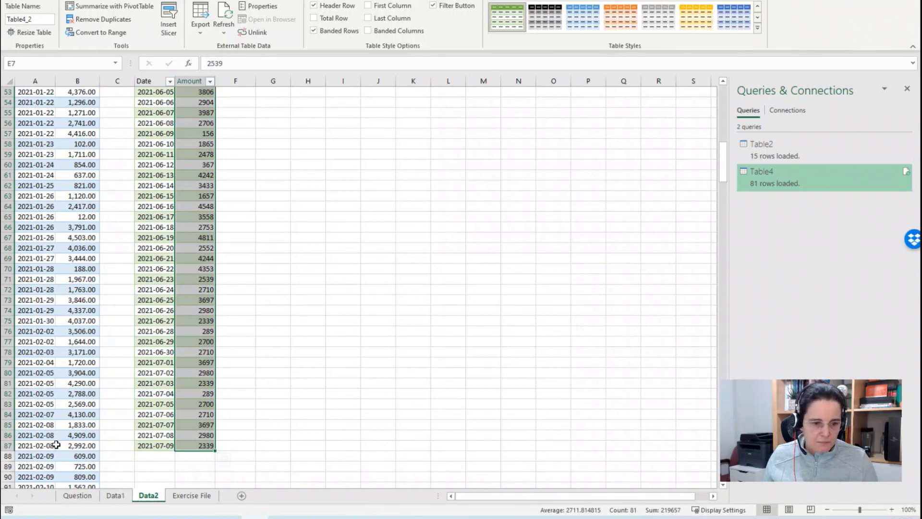
{"action": "left_click", "coordinate": [67, 375]}
{"action": "scroll", "coordinate": [53, 226], "scroll_direction": "up", "scroll_amount": 8}
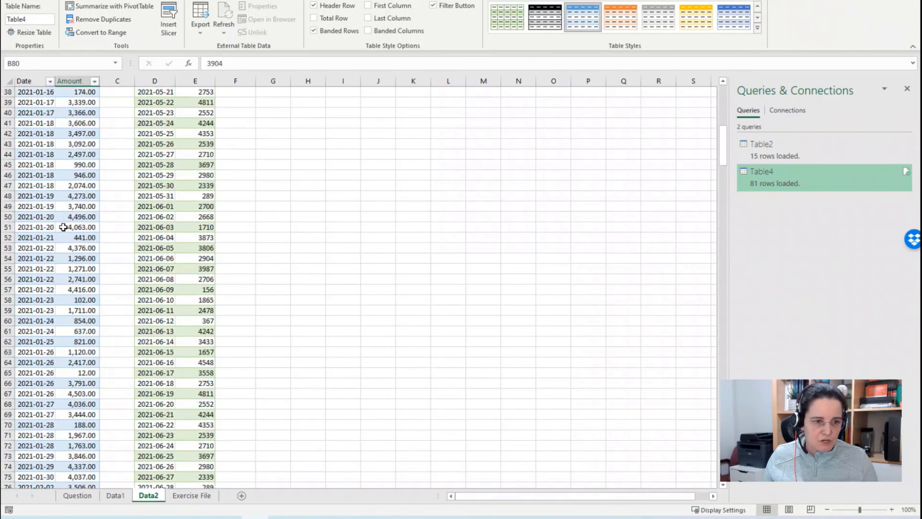
{"action": "scroll", "coordinate": [55, 213], "scroll_direction": "up", "scroll_amount": 6}
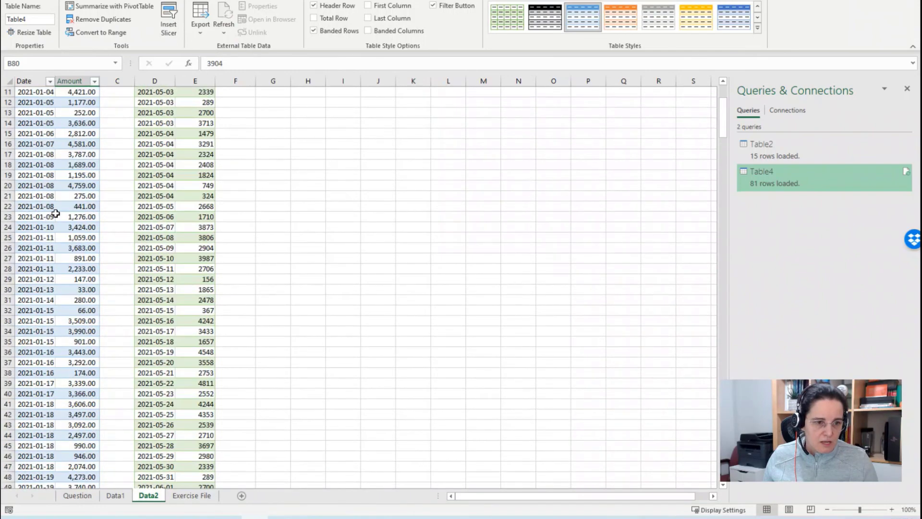
{"action": "scroll", "coordinate": [55, 213], "scroll_direction": "up", "scroll_amount": 4}
{"action": "scroll", "coordinate": [45, 288], "scroll_direction": "down", "scroll_amount": 20}
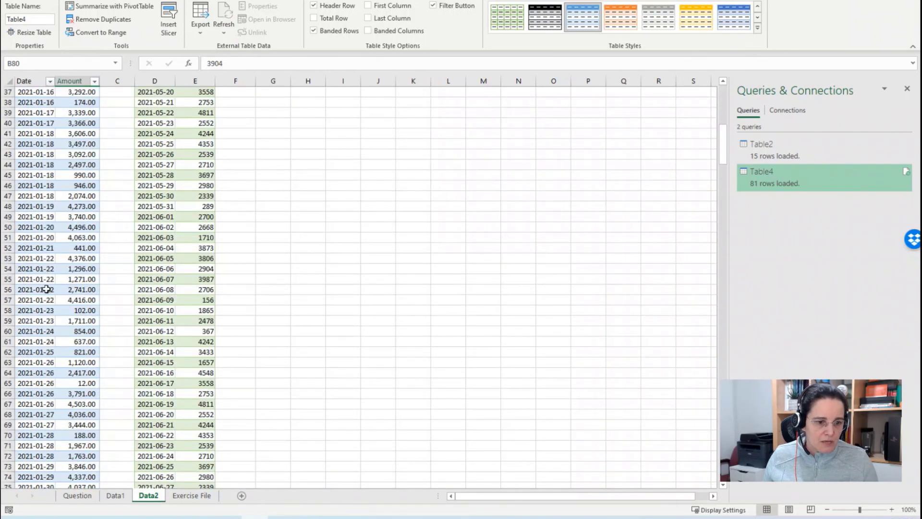
{"action": "scroll", "coordinate": [36, 372], "scroll_direction": "down", "scroll_amount": 20}
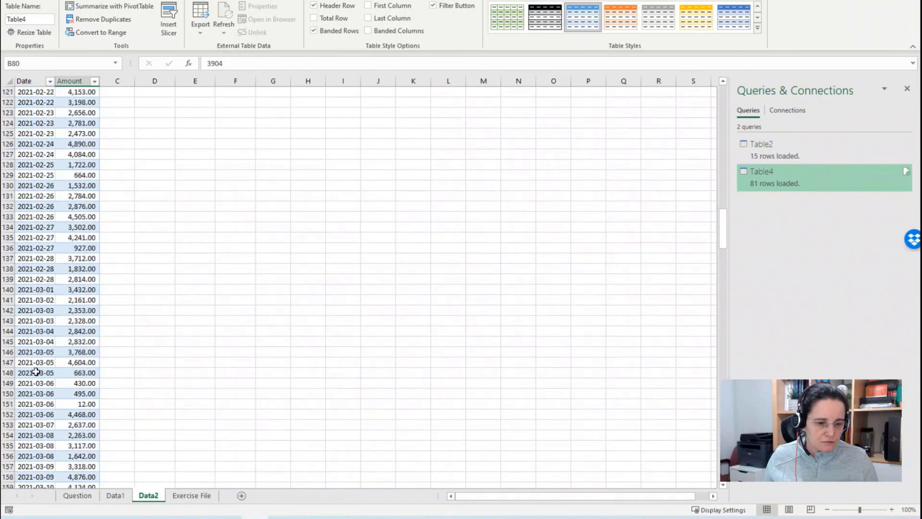
{"action": "scroll", "coordinate": [36, 372], "scroll_direction": "down", "scroll_amount": 20}
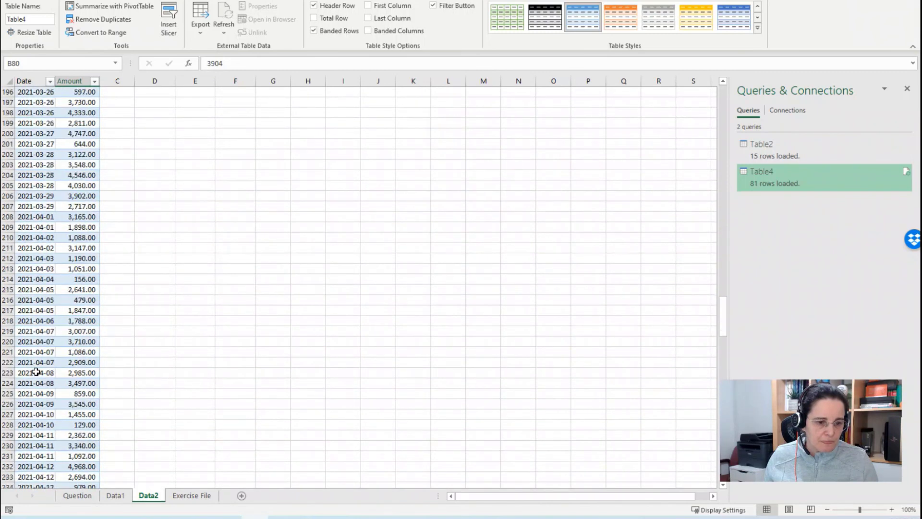
{"action": "scroll", "coordinate": [36, 371], "scroll_direction": "down", "scroll_amount": 18}
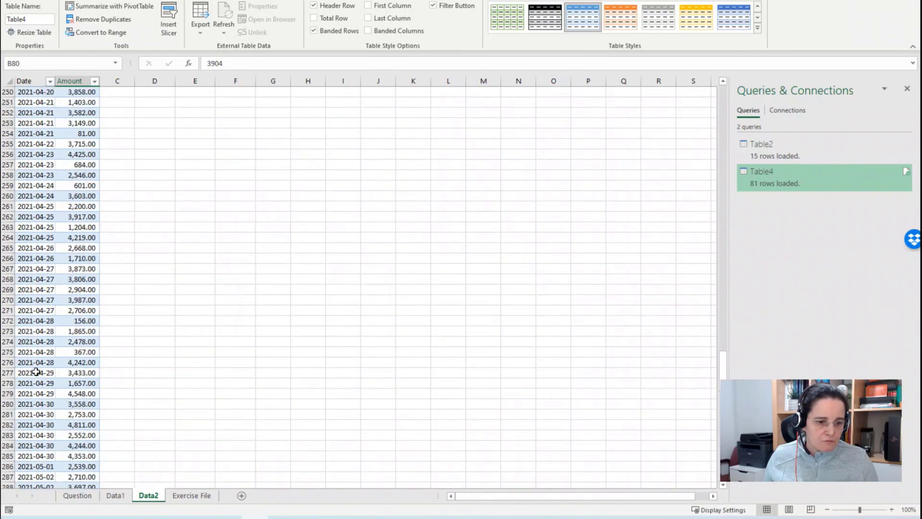
{"action": "left_click", "coordinate": [64, 280]}
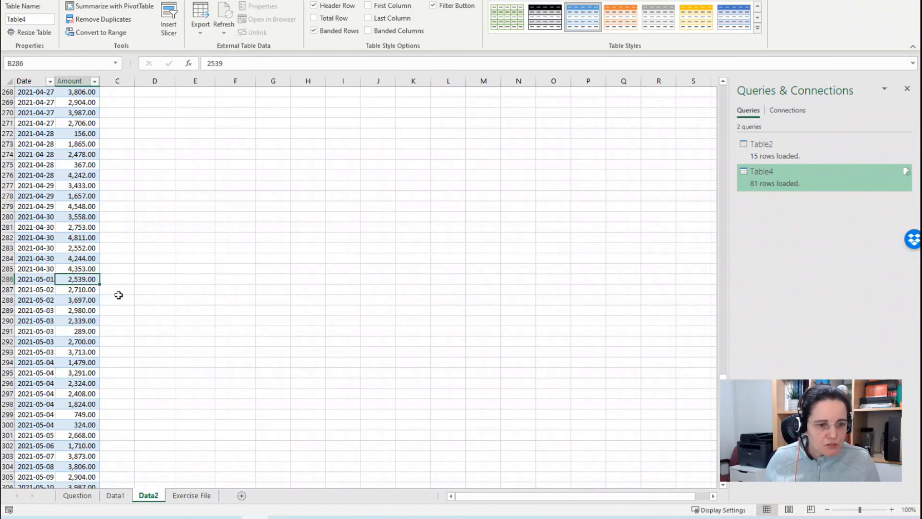
{"action": "key", "text": "ctrl+shift+Down"}
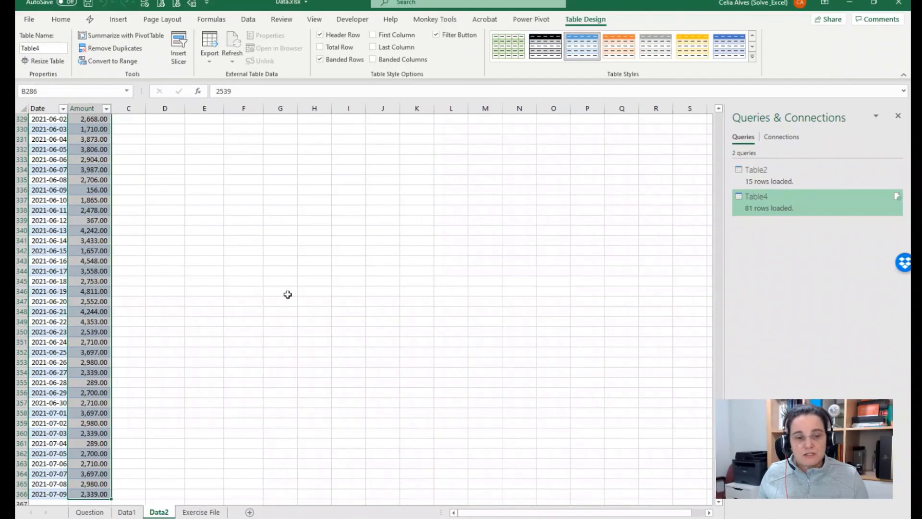
{"action": "scroll", "coordinate": [179, 233], "scroll_direction": "up", "scroll_amount": 5}
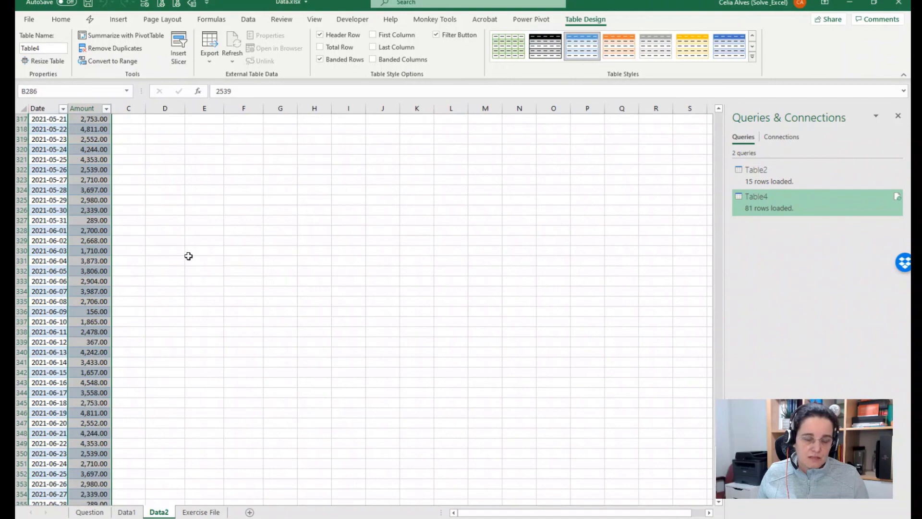
{"action": "left_click", "coordinate": [162, 256]}
{"action": "key", "text": "ctrl+Up"}
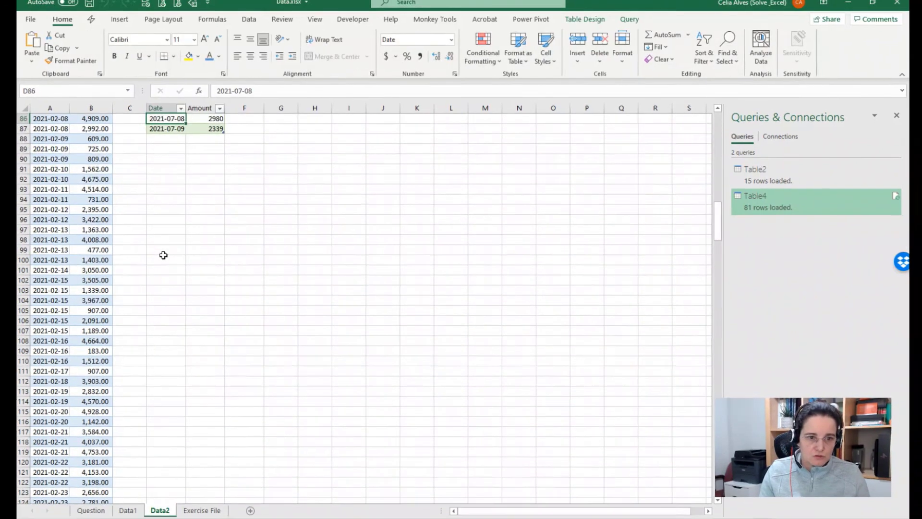
{"action": "key", "text": "Right"}
{"action": "key", "text": "ctrl+shift+Up"}
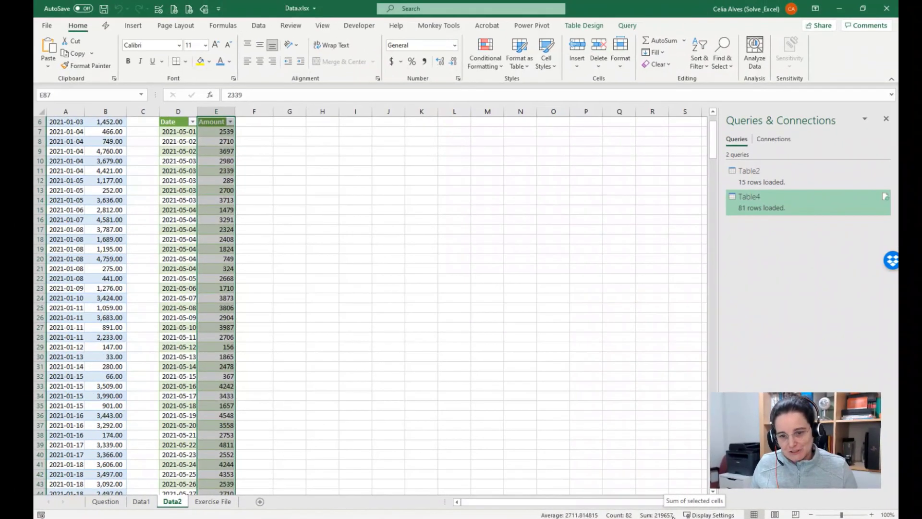
{"action": "left_click", "coordinate": [289, 221]}
{"action": "scroll", "coordinate": [241, 188], "scroll_direction": "up", "scroll_amount": 2}
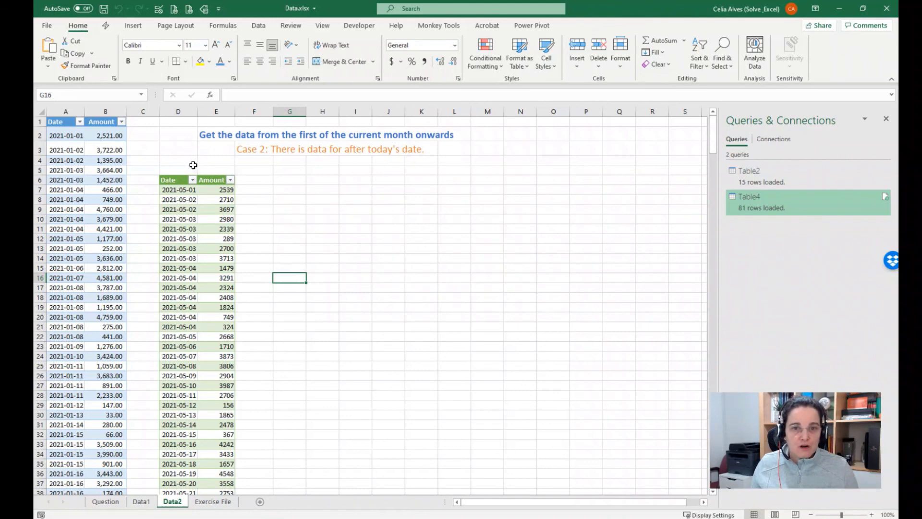
- Open the Exercise File sheet tab and click a couple of spots on that sheet
{"action": "left_click", "coordinate": [213, 502]}
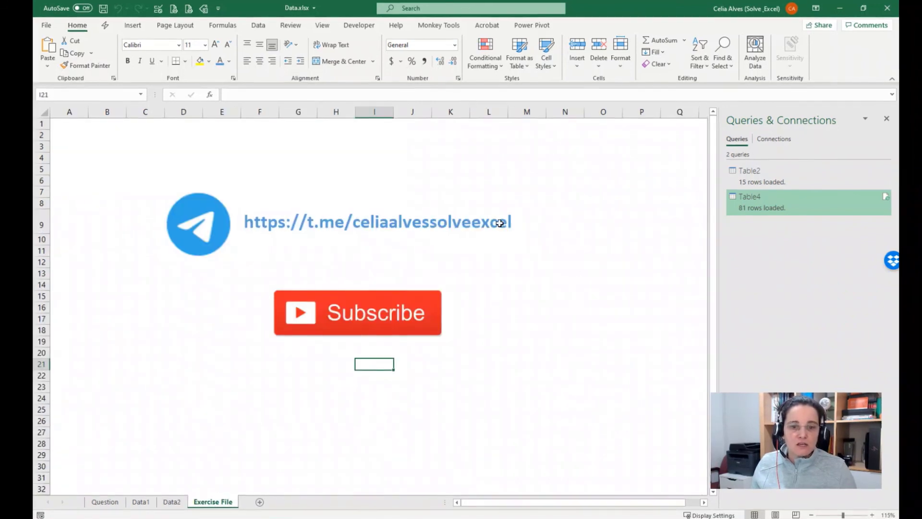
{"action": "left_click", "coordinate": [519, 219]}
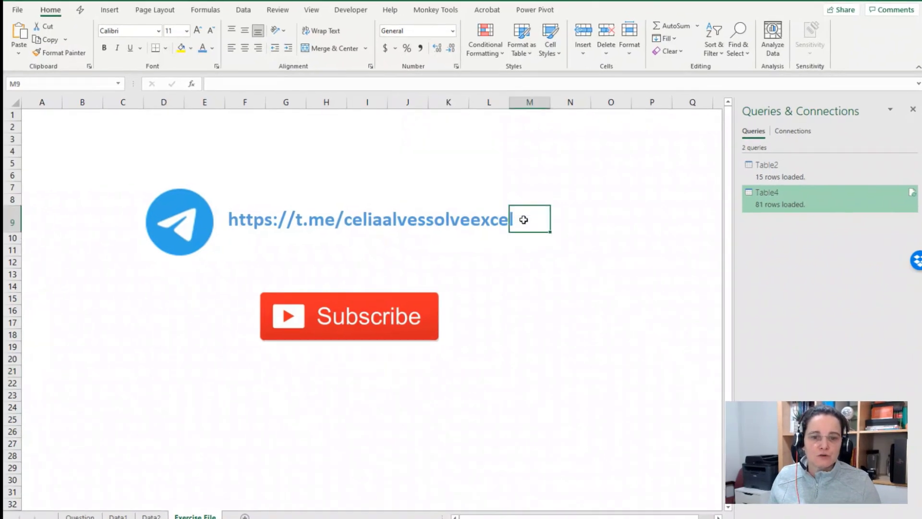
{"action": "left_click", "coordinate": [382, 249]}
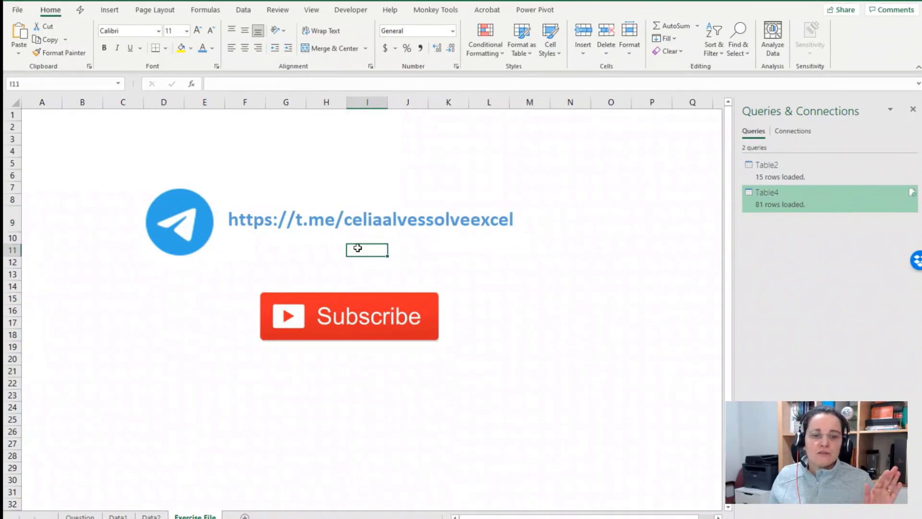